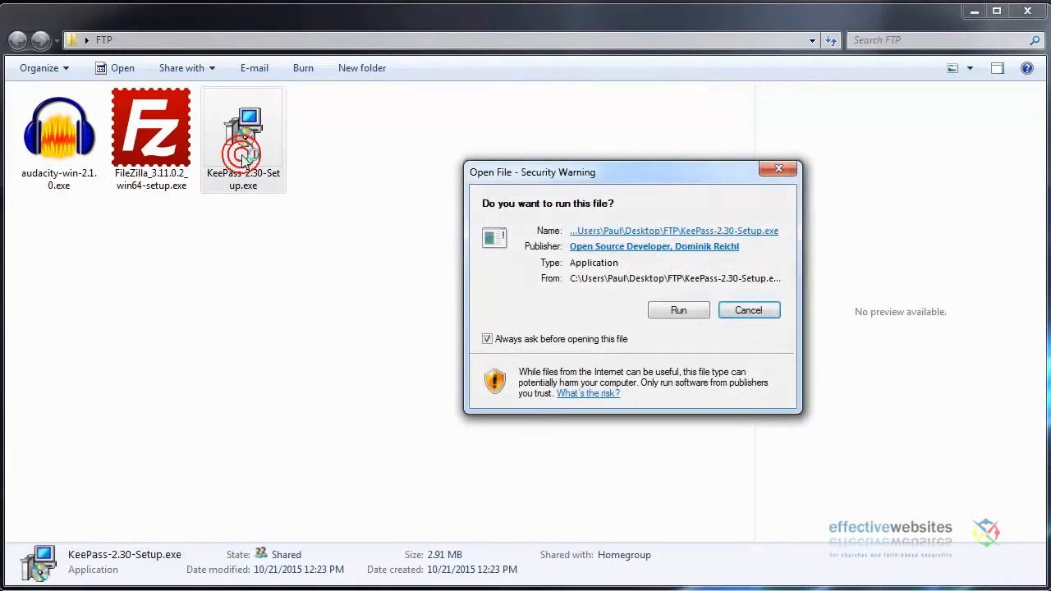
# - Run the KeePass 2.30 installer with the preset setup language and accept the license agreement
pyautogui.click(679, 310)
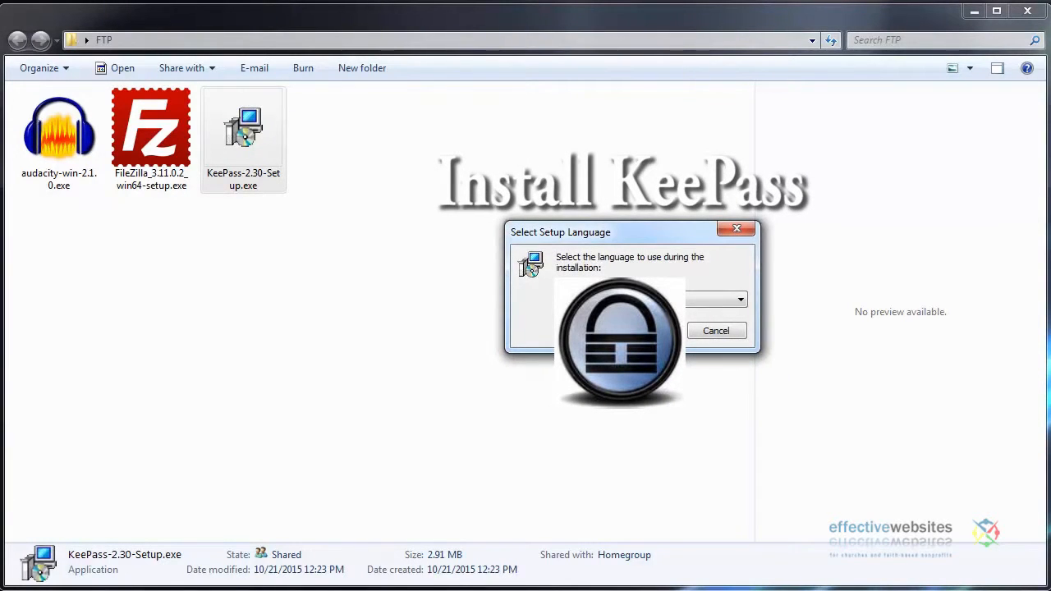
pyautogui.click(652, 331)
pyautogui.click(716, 427)
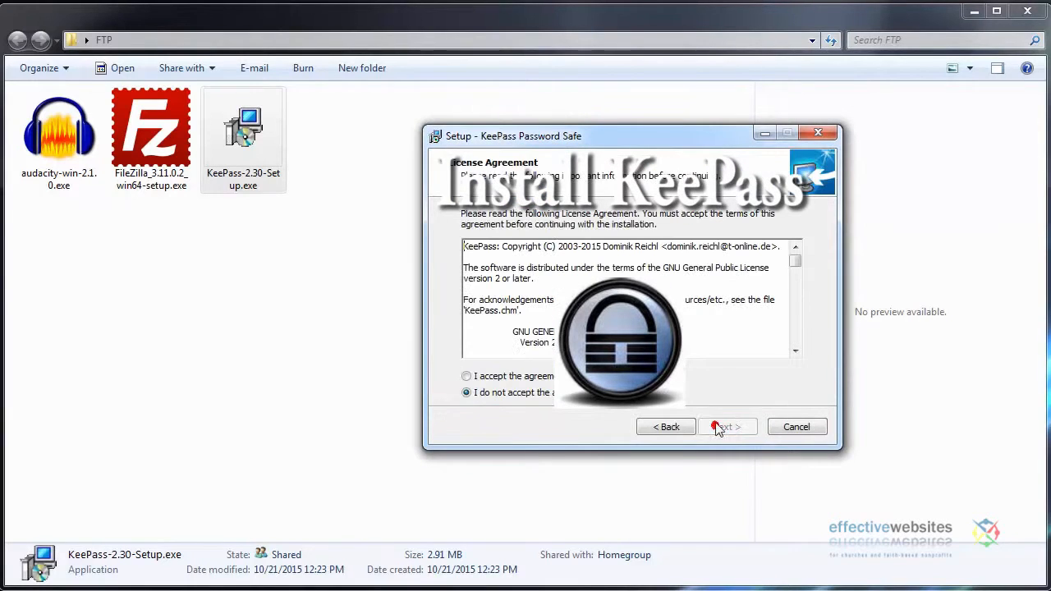
pyautogui.click(466, 376)
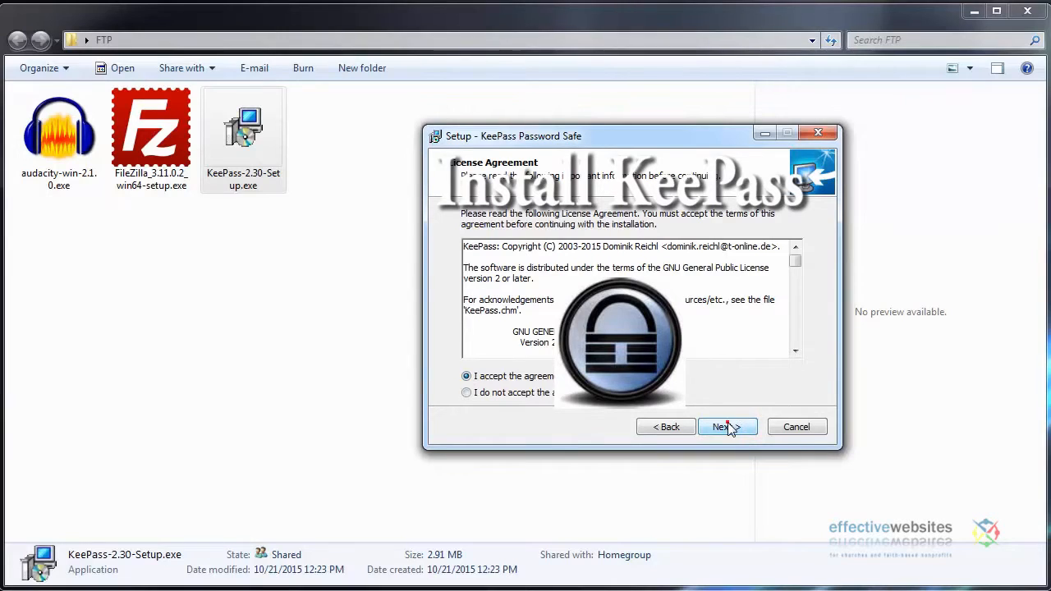
pyautogui.click(727, 427)
# - Install KeePass with the preset options, including the .kdbx association, desktop icon and Quick Launch icon, and finish the setup
pyautogui.click(728, 427)
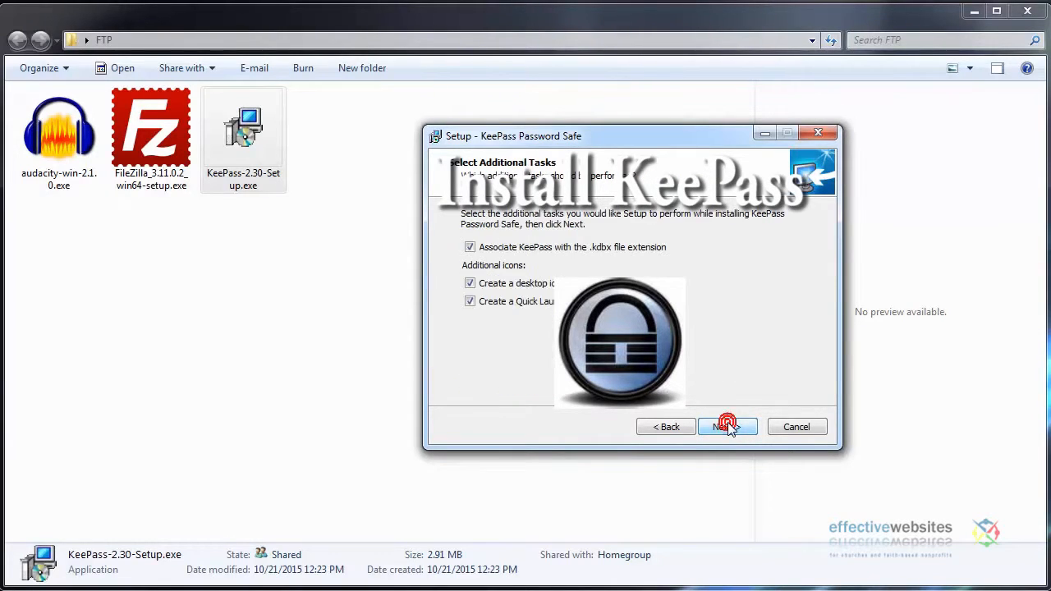
pyautogui.click(728, 427)
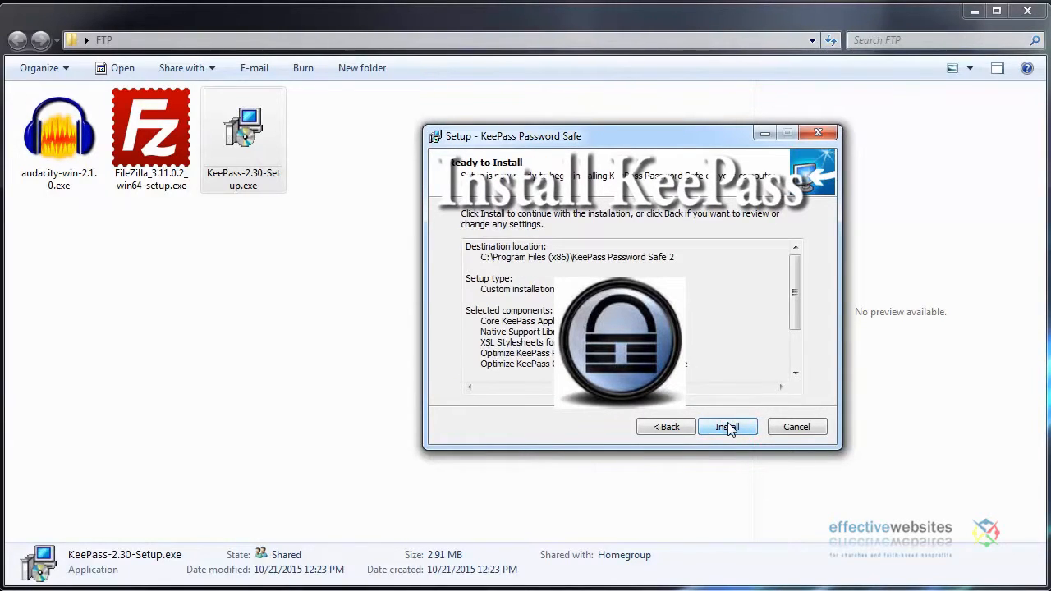
pyautogui.click(727, 428)
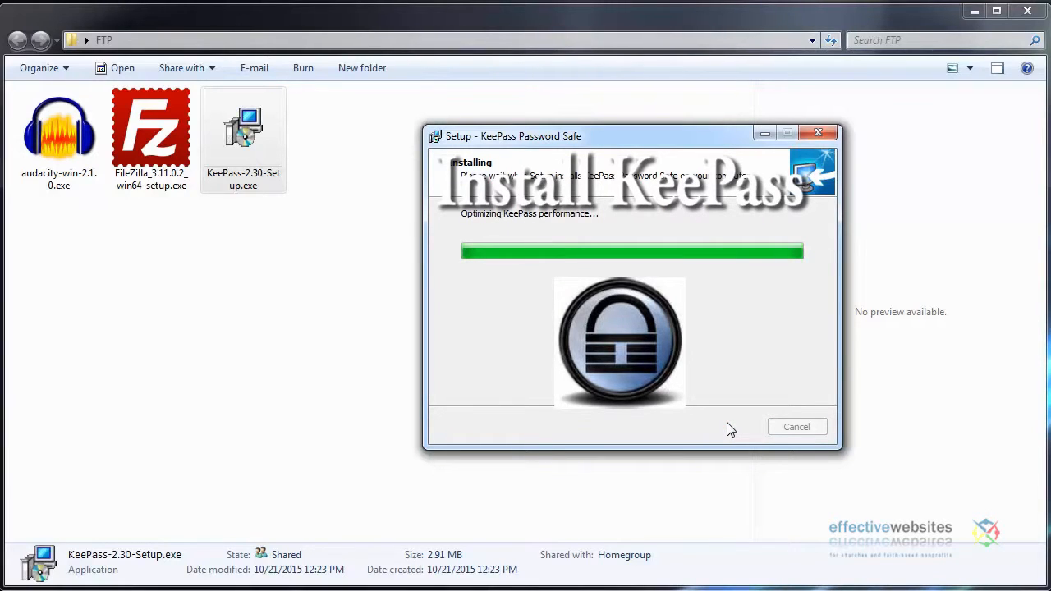
pyautogui.click(727, 426)
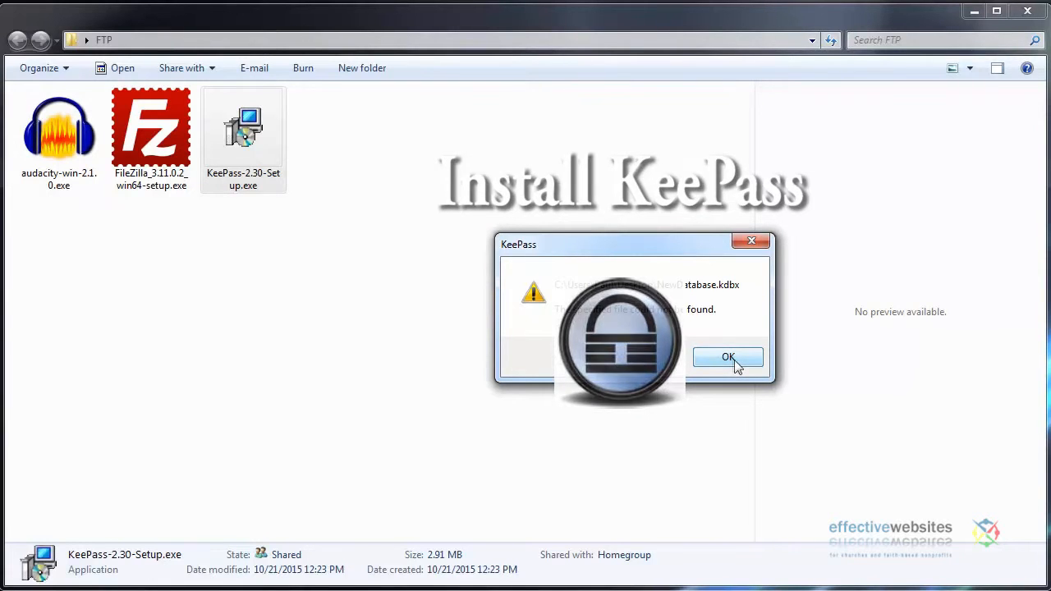
pyautogui.click(728, 358)
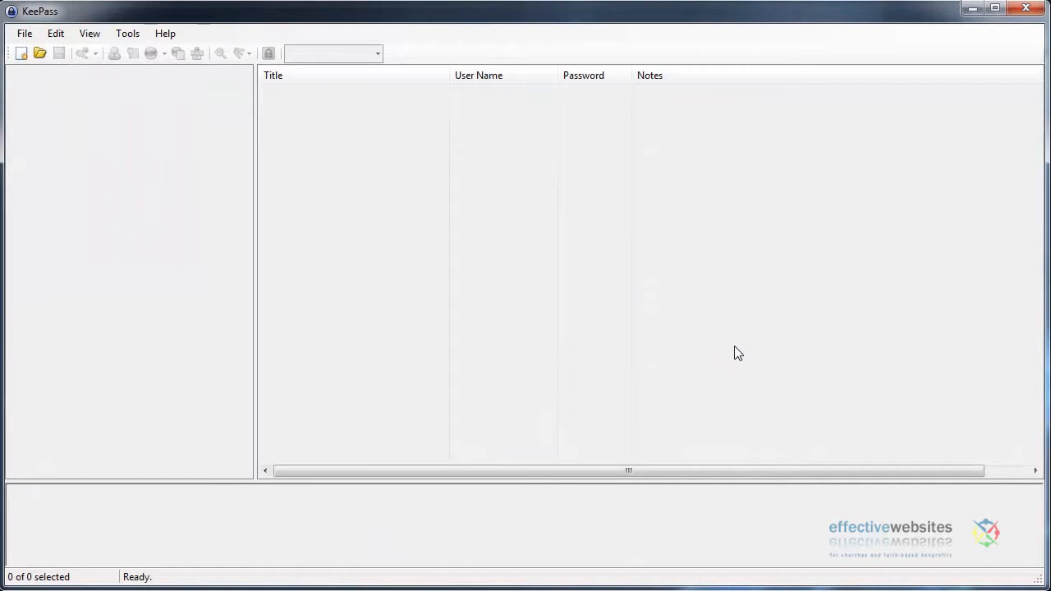
# - Create a new password database saved as NewDatabase.kdbx on the Desktop
pyautogui.click(28, 34)
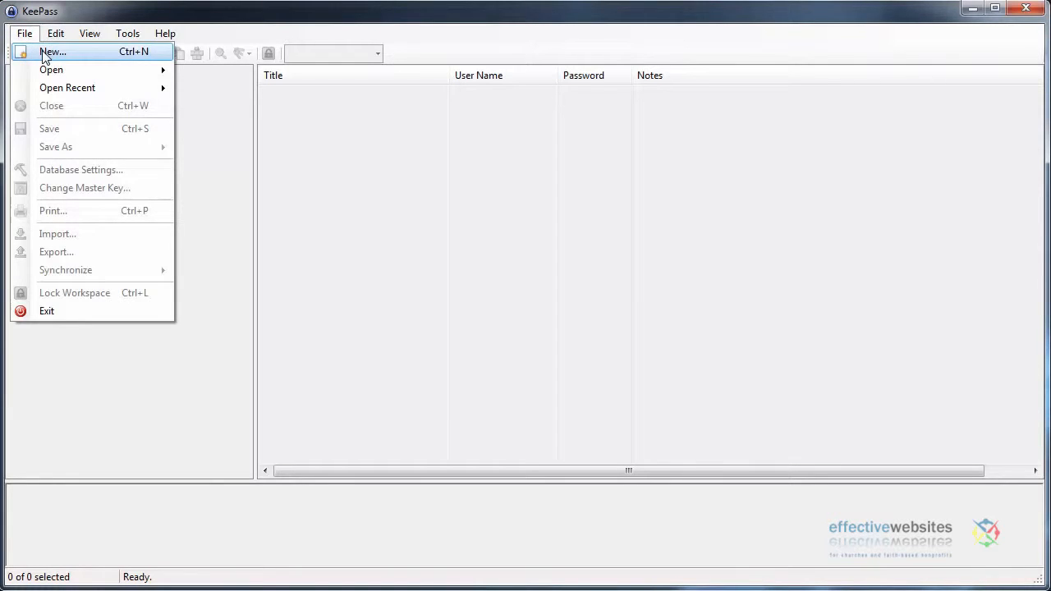
pyautogui.click(47, 52)
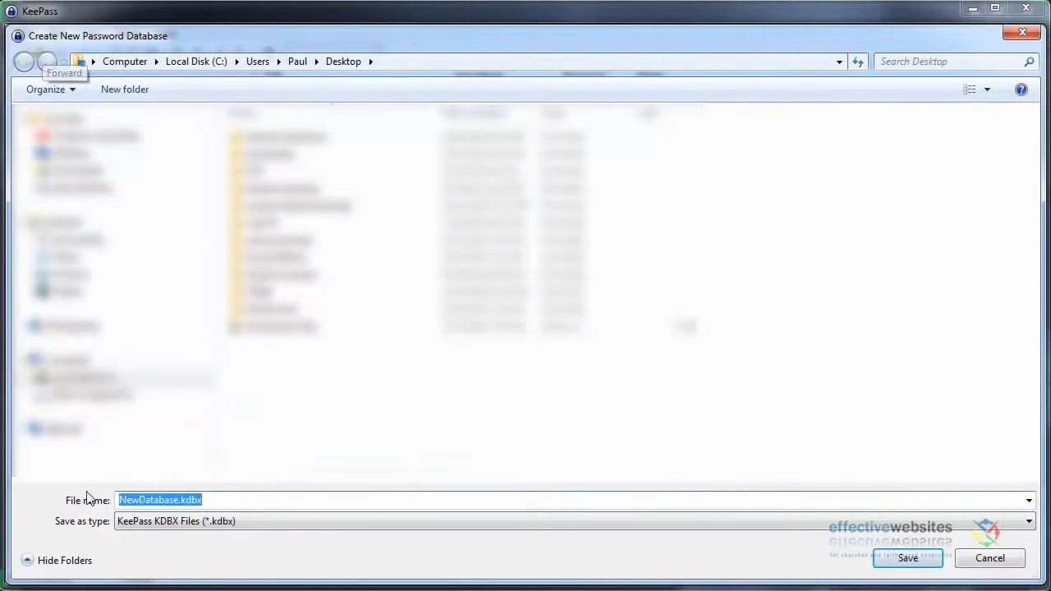
pyautogui.click(908, 560)
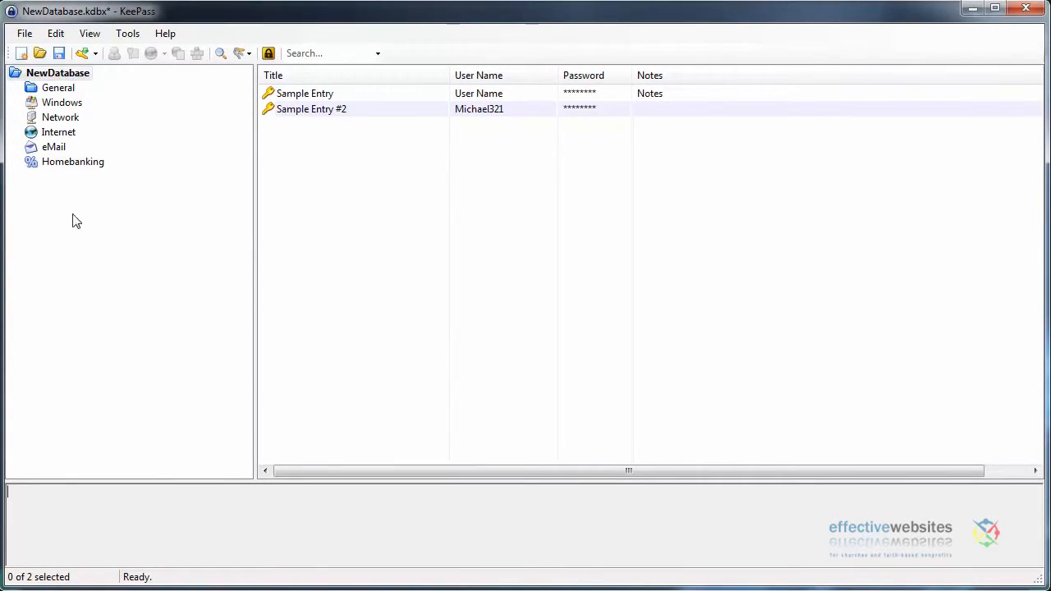
# - Add a group named Online Banking to the NewDatabase root
pyautogui.click(57, 34)
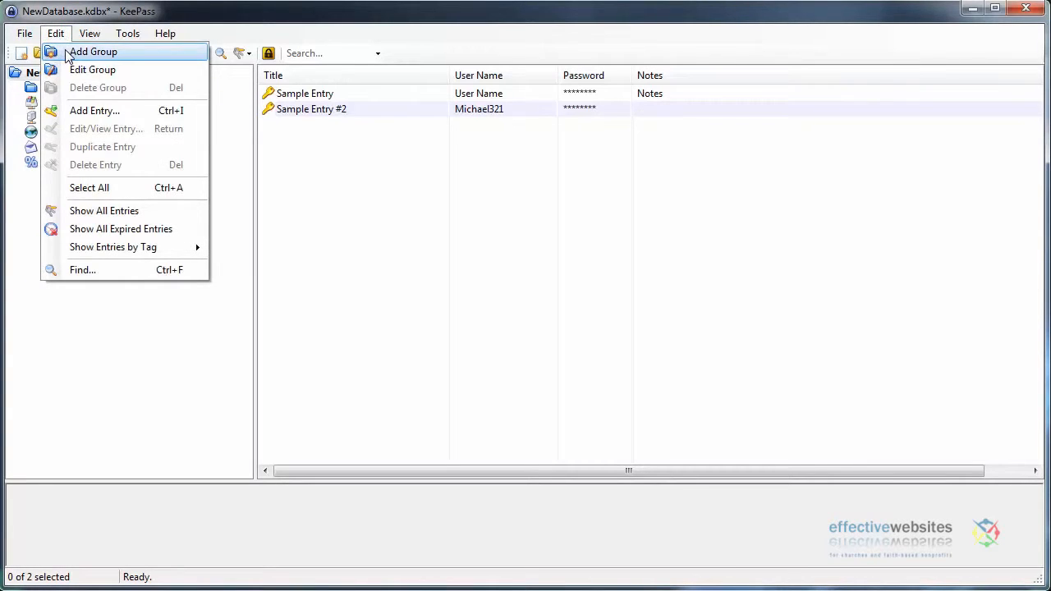
pyautogui.click(69, 52)
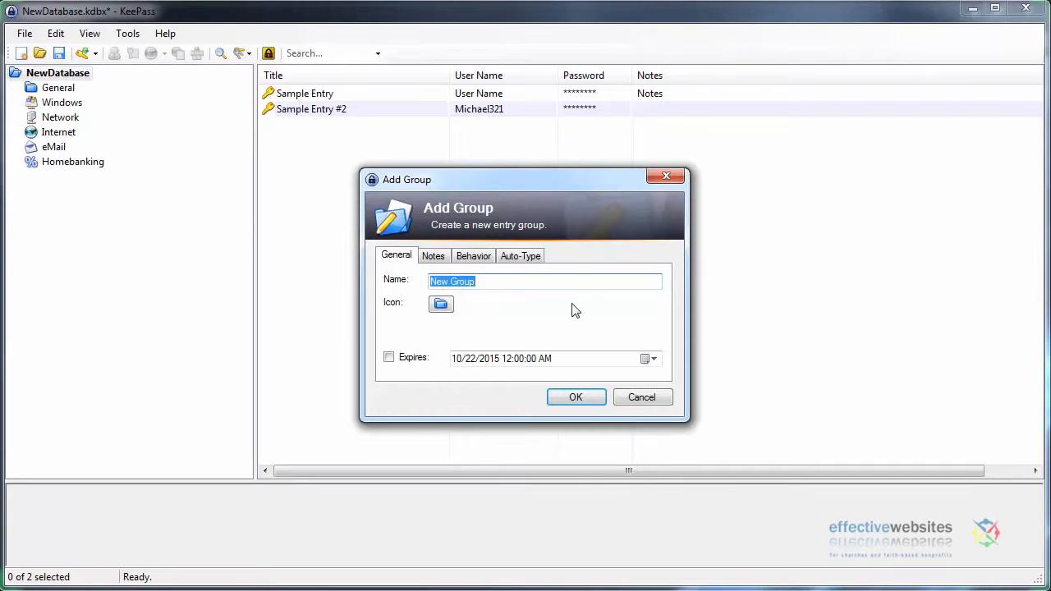
pyautogui.write('Online Banking')
pyautogui.press('Return')
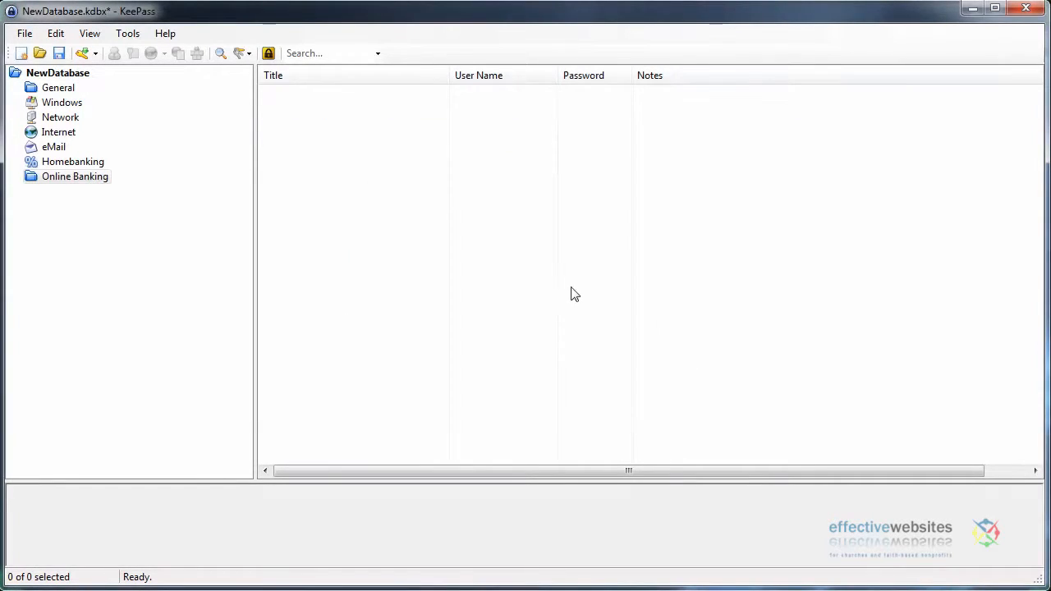
# - Add a group named Email Addresses directly under the NewDatabase root
pyautogui.click(35, 74)
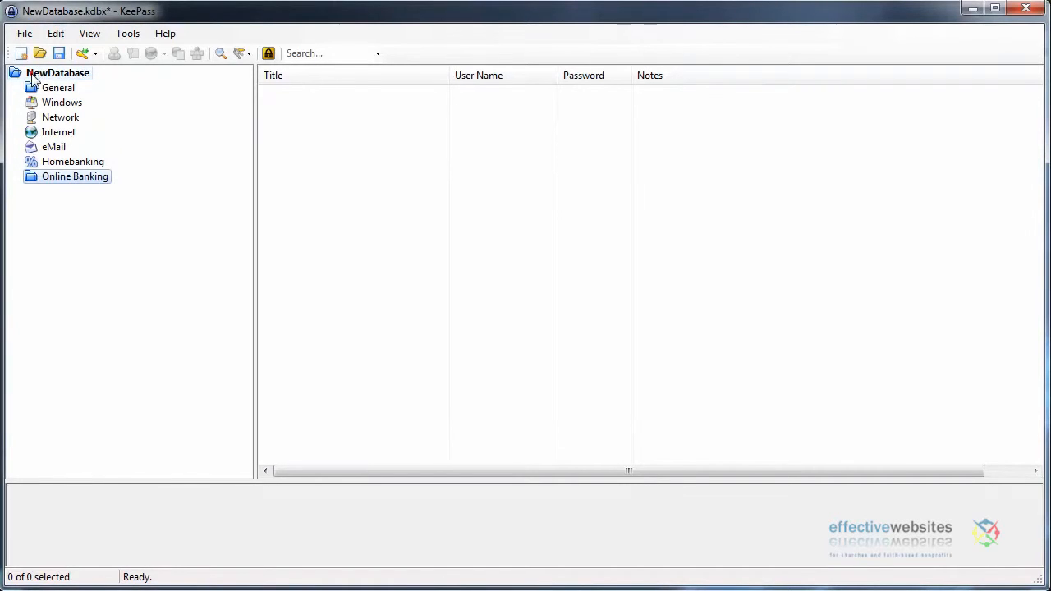
pyautogui.click(55, 34)
pyautogui.click(80, 54)
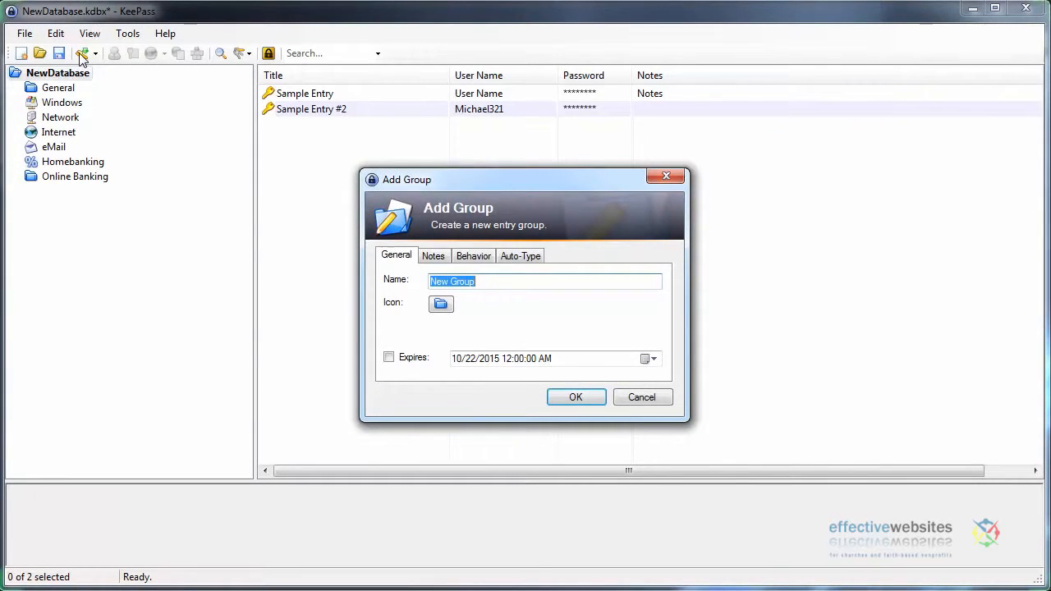
pyautogui.write('Email Addresses')
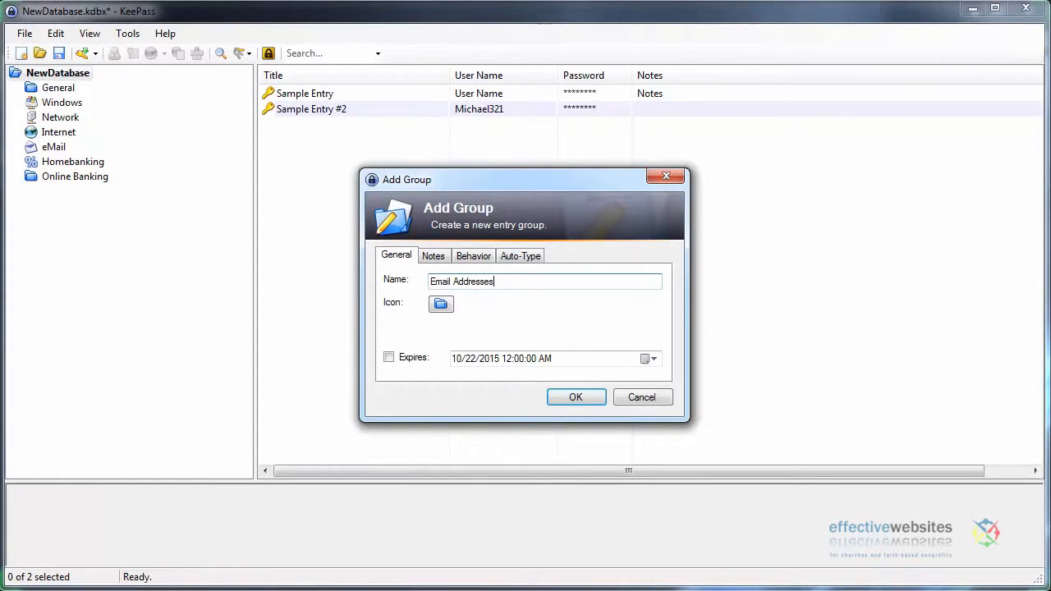
pyautogui.press('Return')
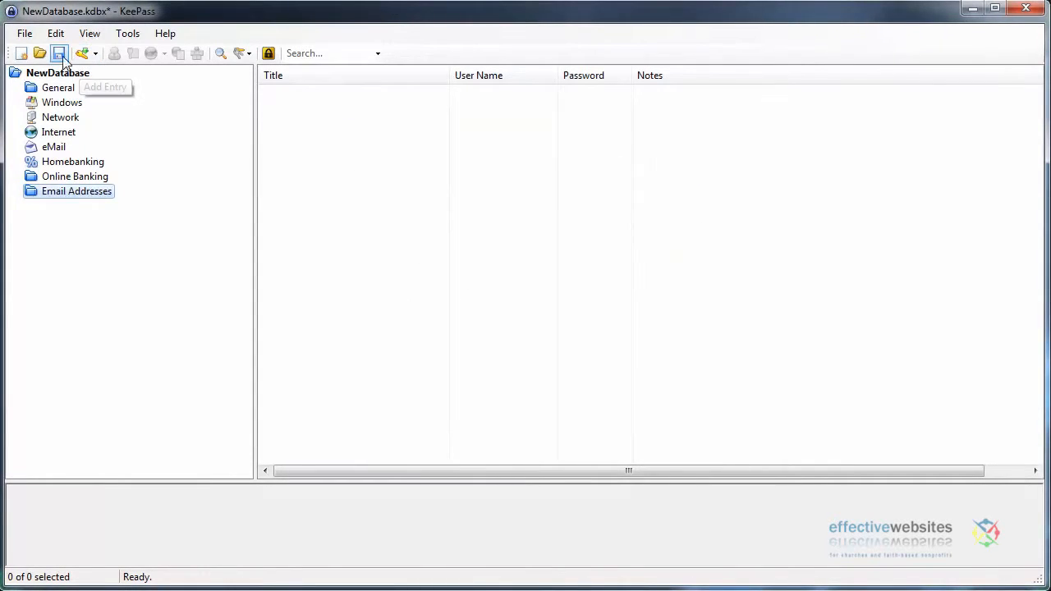
# - Add a group named Social Networking directly under the NewDatabase root
pyautogui.click(43, 74)
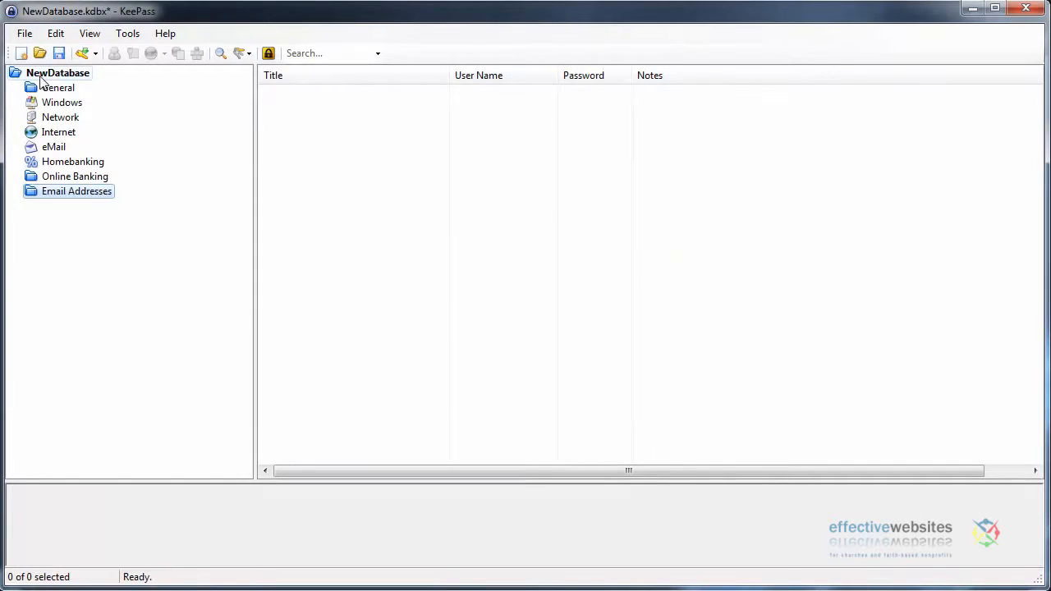
pyautogui.click(58, 34)
pyautogui.click(69, 56)
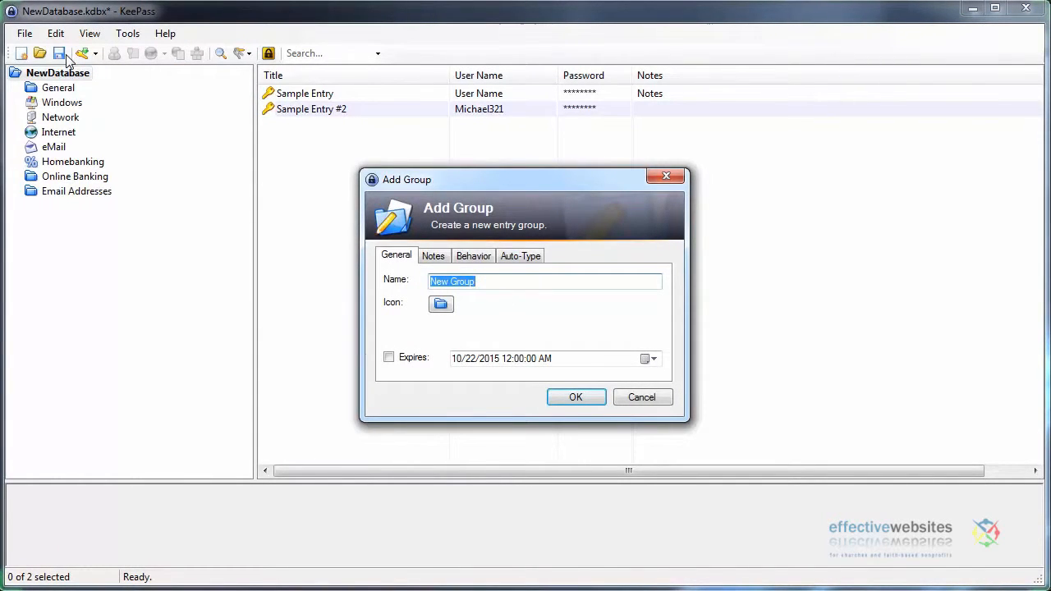
pyautogui.write('Social Networking')
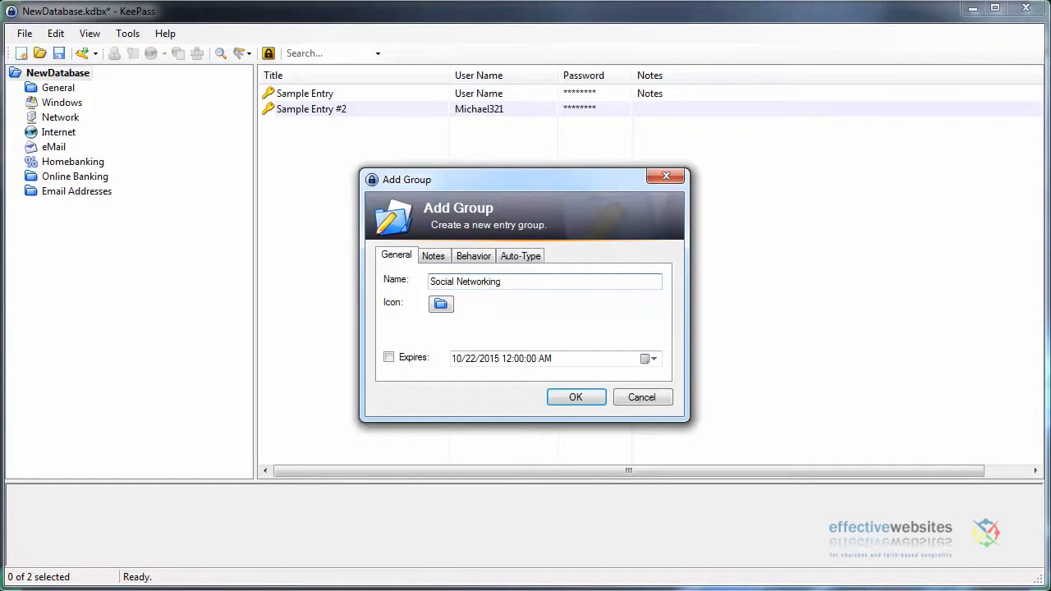
pyautogui.click(595, 398)
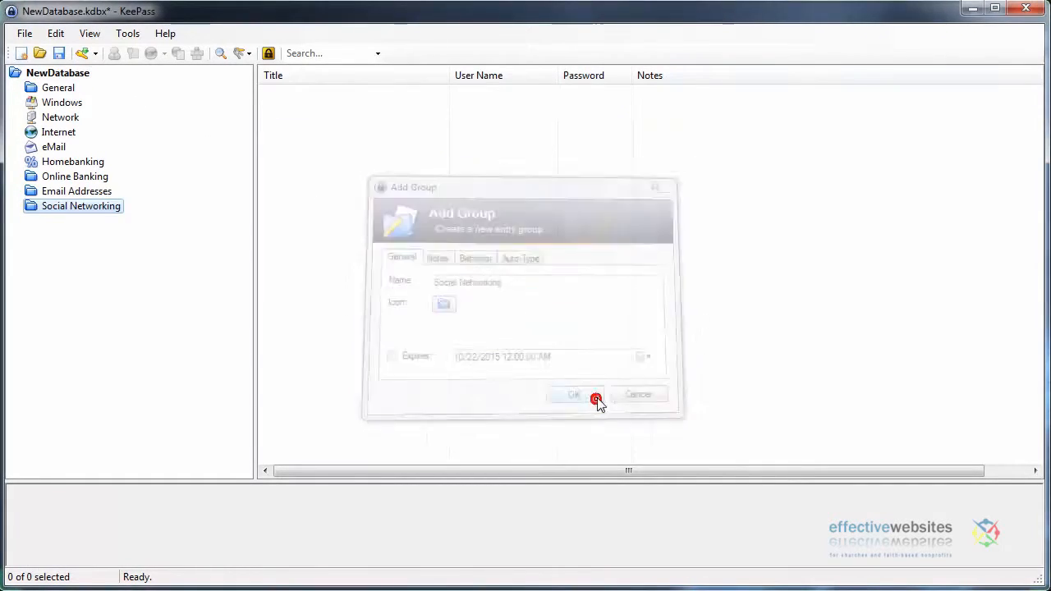
# - Add a group named My Webpage directly under the NewDatabase root
pyautogui.click(49, 73)
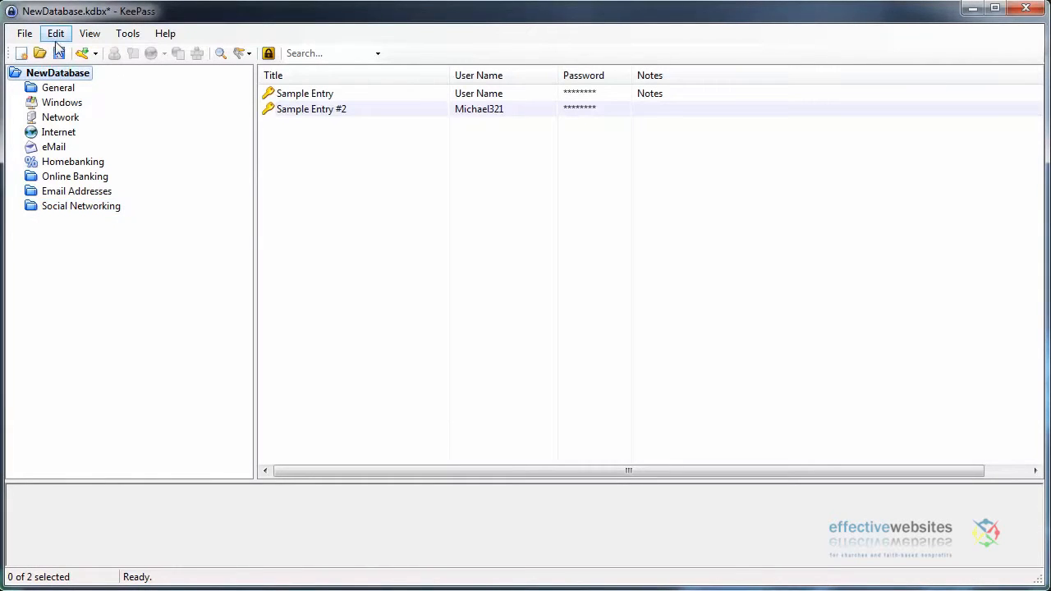
pyautogui.click(56, 34)
pyautogui.click(65, 50)
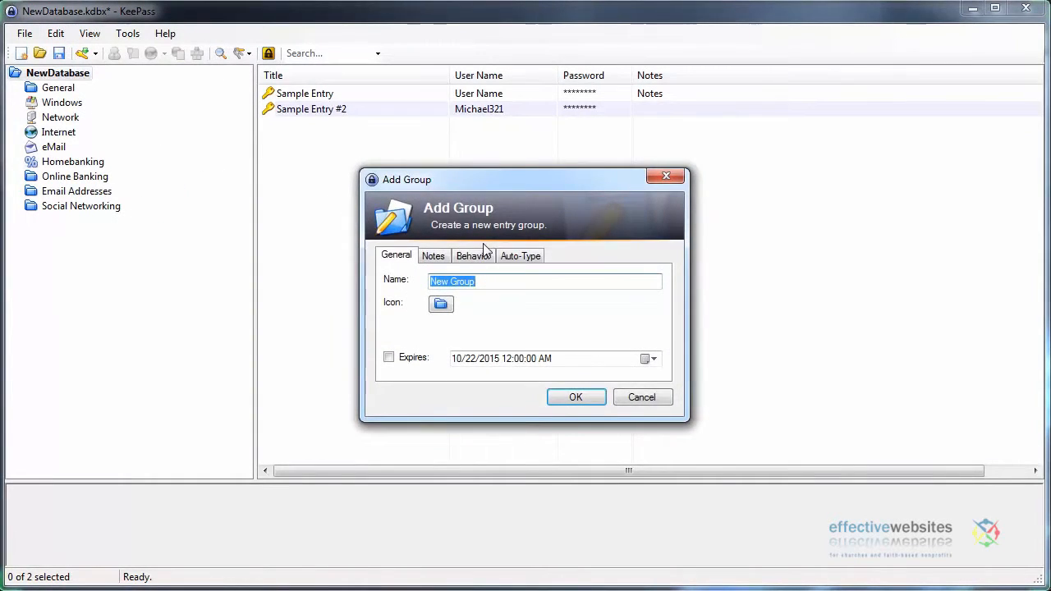
pyautogui.write('My ')
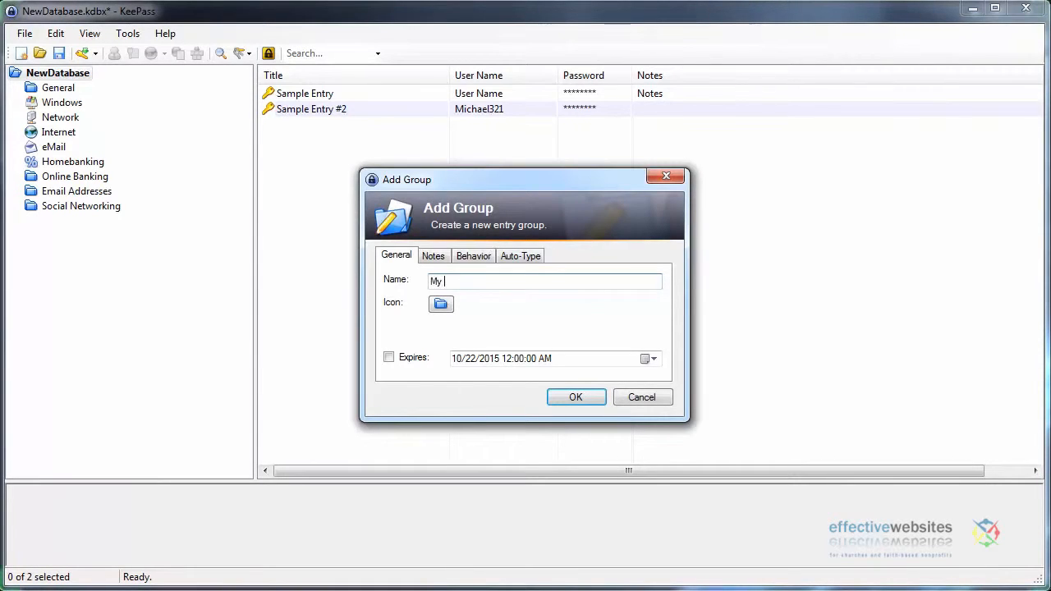
pyautogui.write('Webpage')
pyautogui.click(577, 399)
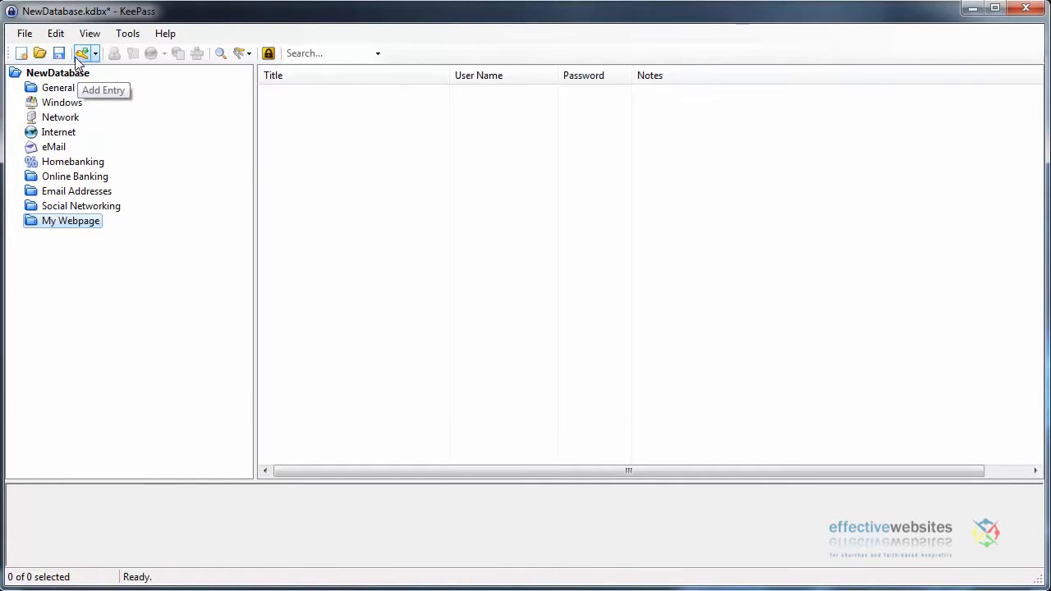
# - Start a new entry in the My Webpage group with the title "Your host name here" and user name "user name here"
pyautogui.click(56, 34)
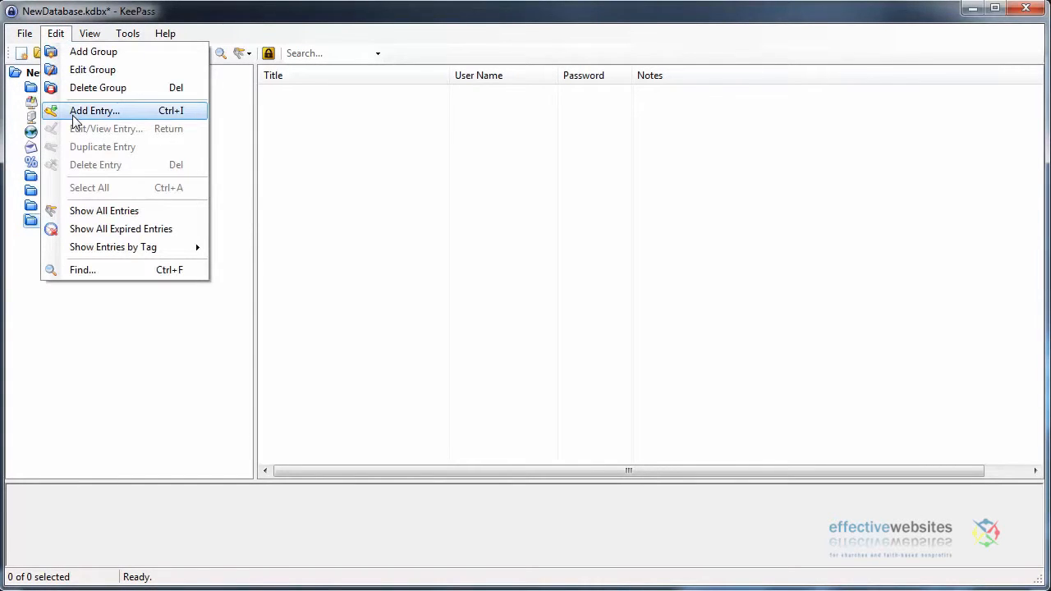
pyautogui.click(101, 345)
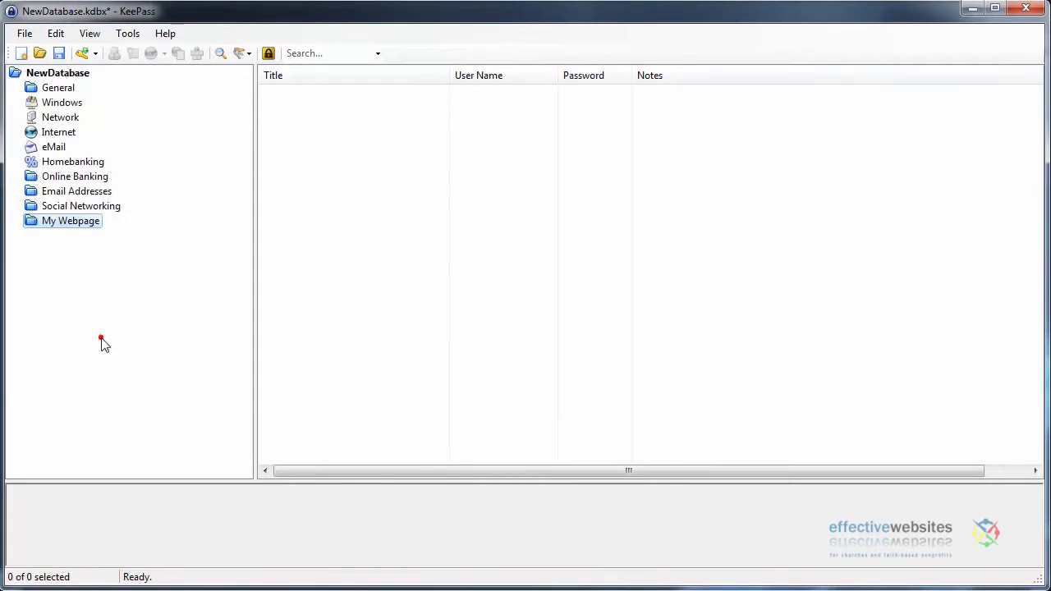
pyautogui.click(83, 54)
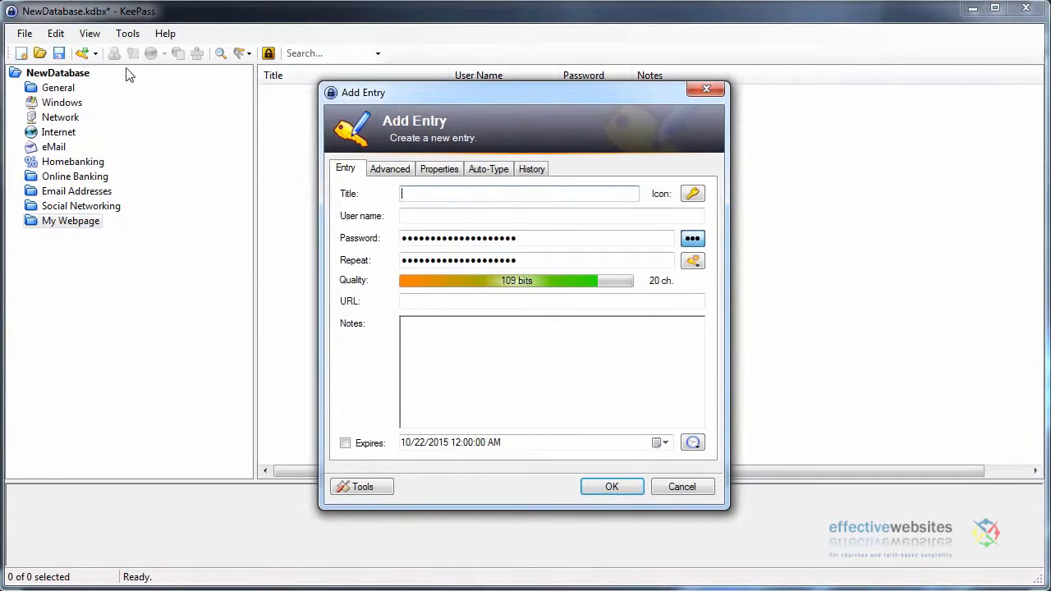
pyautogui.click(426, 194)
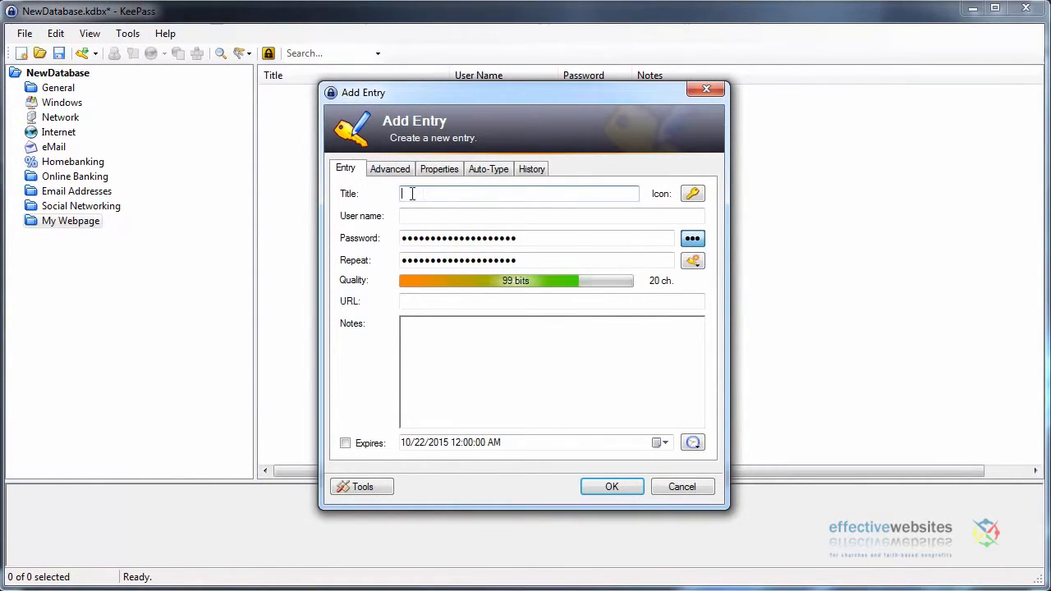
pyautogui.write('Your host name here')
pyautogui.click(415, 216)
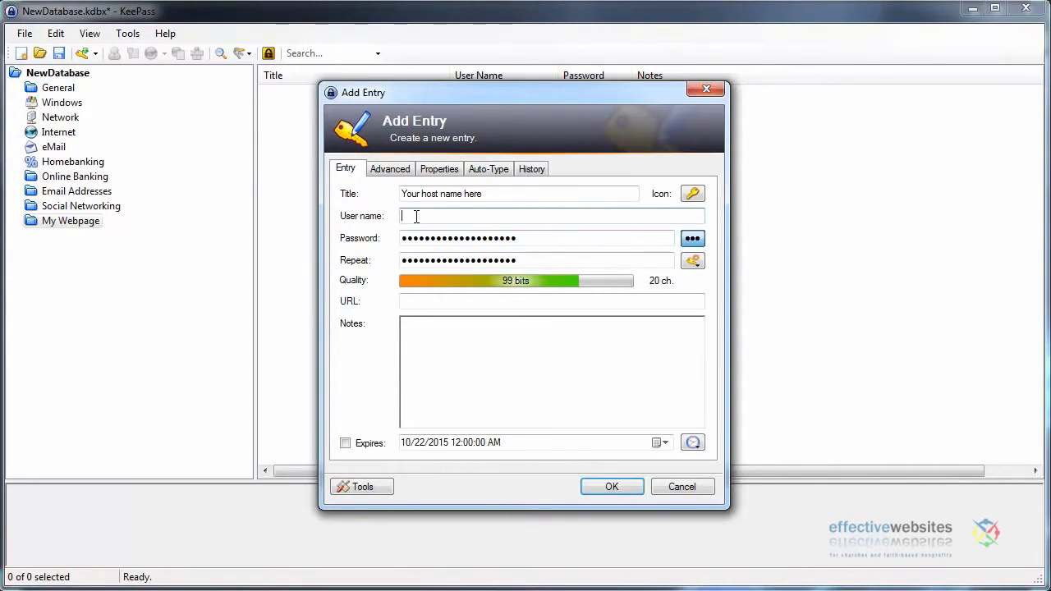
pyautogui.write('user name here')
# - Reveal the new entry's generated password to view it, and hide it again
pyautogui.click(509, 234)
pyautogui.click(692, 238)
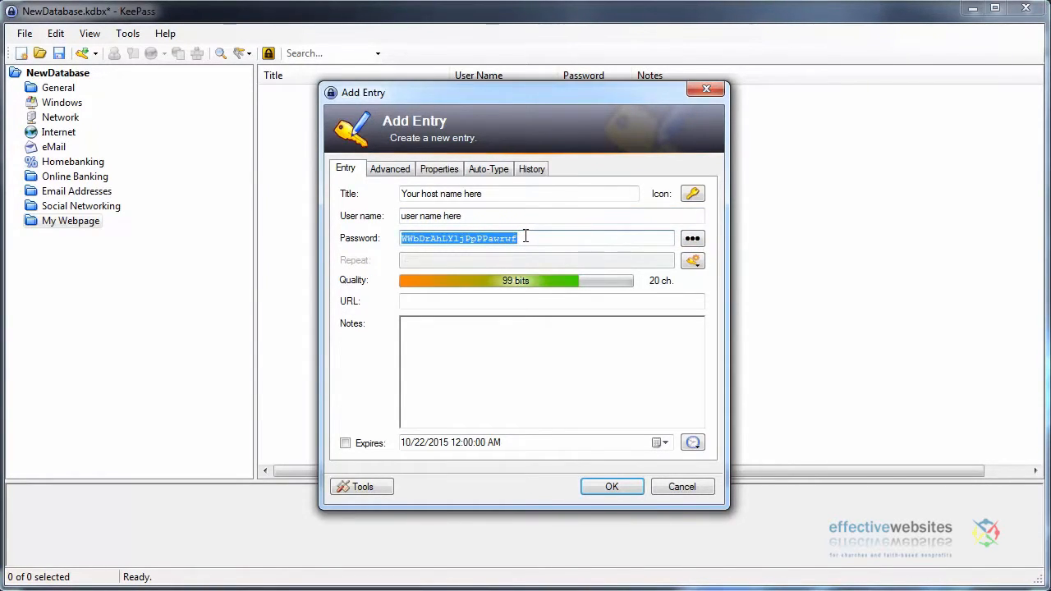
pyautogui.click(691, 241)
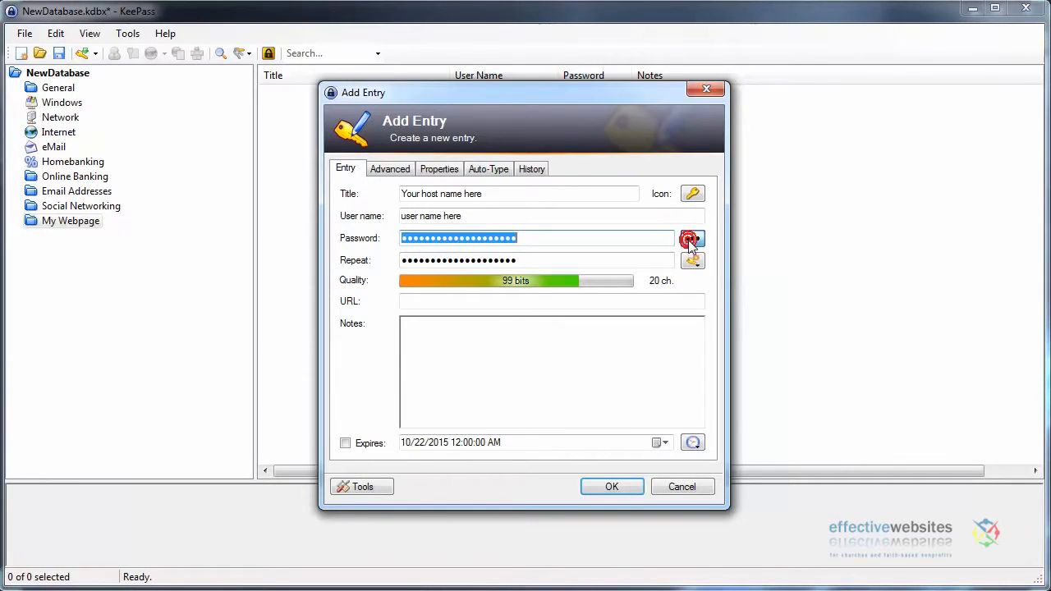
# - Fill the entry's notes with blank labels for shared IP address, Template used, dbase user, dbase password, dbase name and table prefix, one per line
pyautogui.click(504, 344)
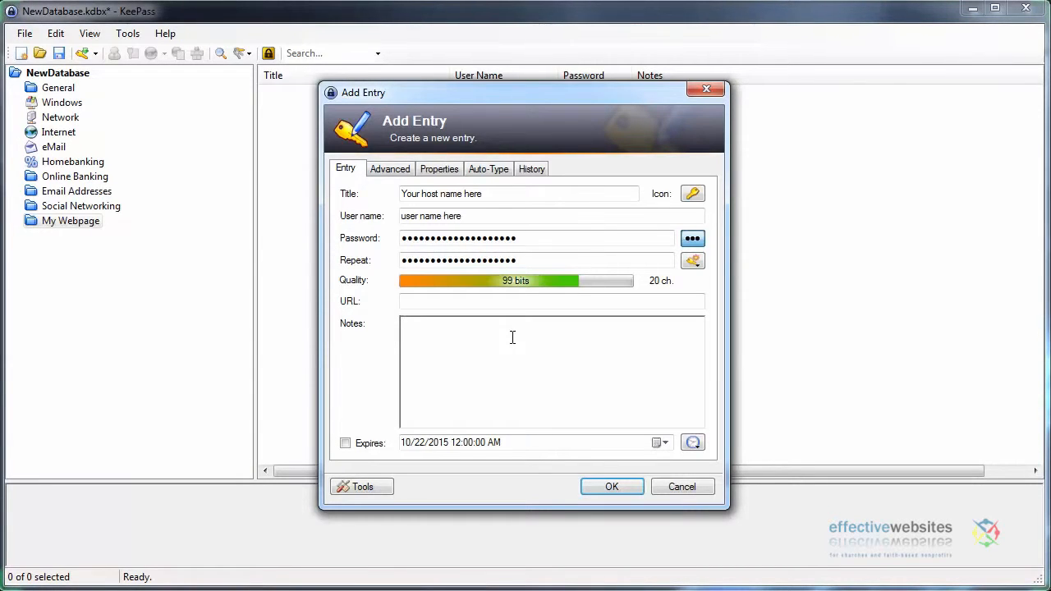
pyautogui.write('Shared IP Address= Template = DBase = DBase User = DBase Name = Table Prefix =')
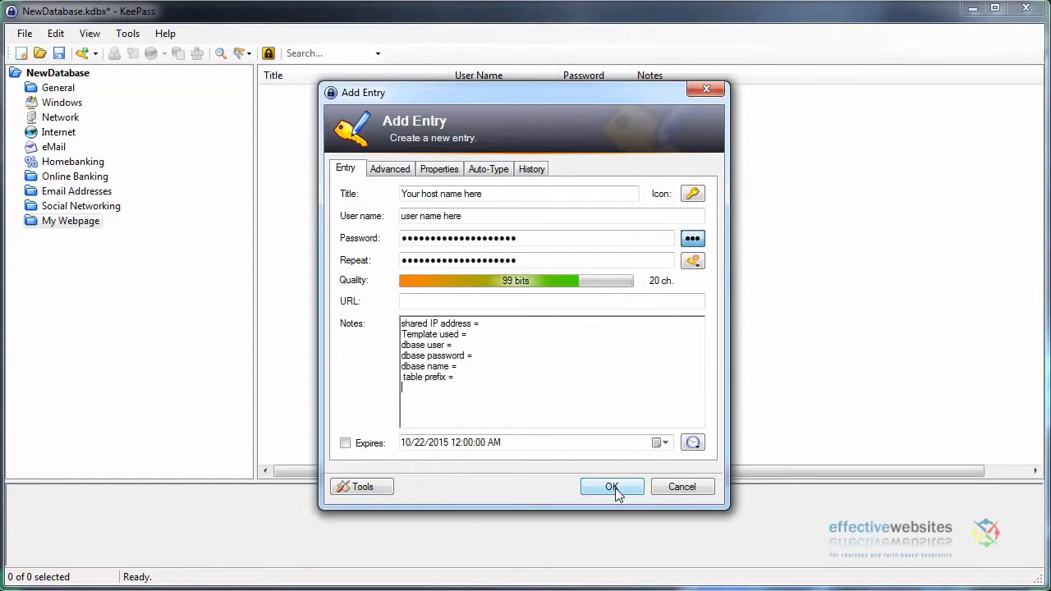
# - Confirm the new host entry in the My Webpage group and save the database
pyautogui.click(615, 489)
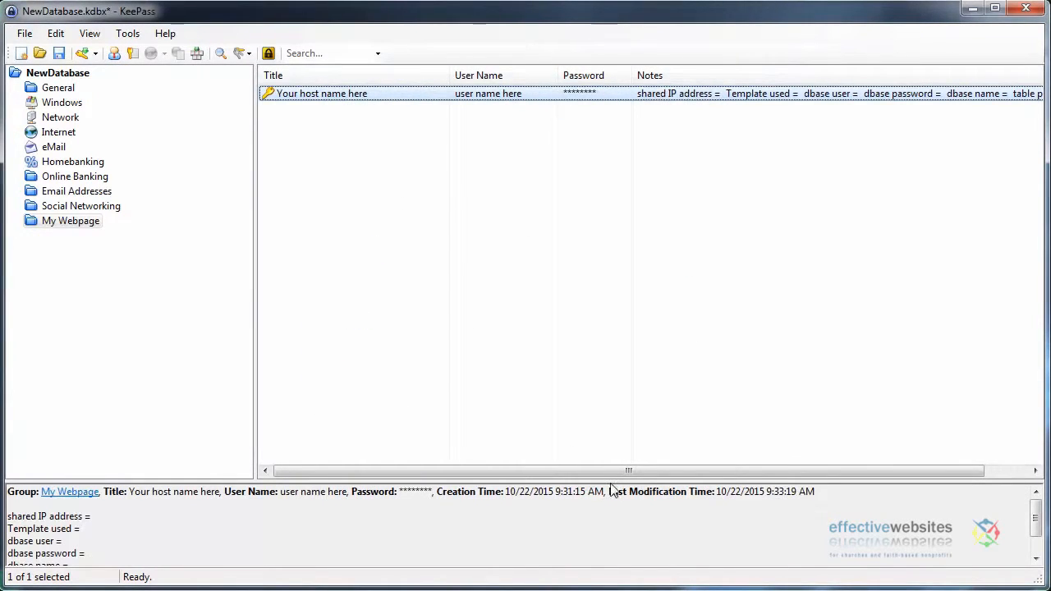
pyautogui.click(59, 54)
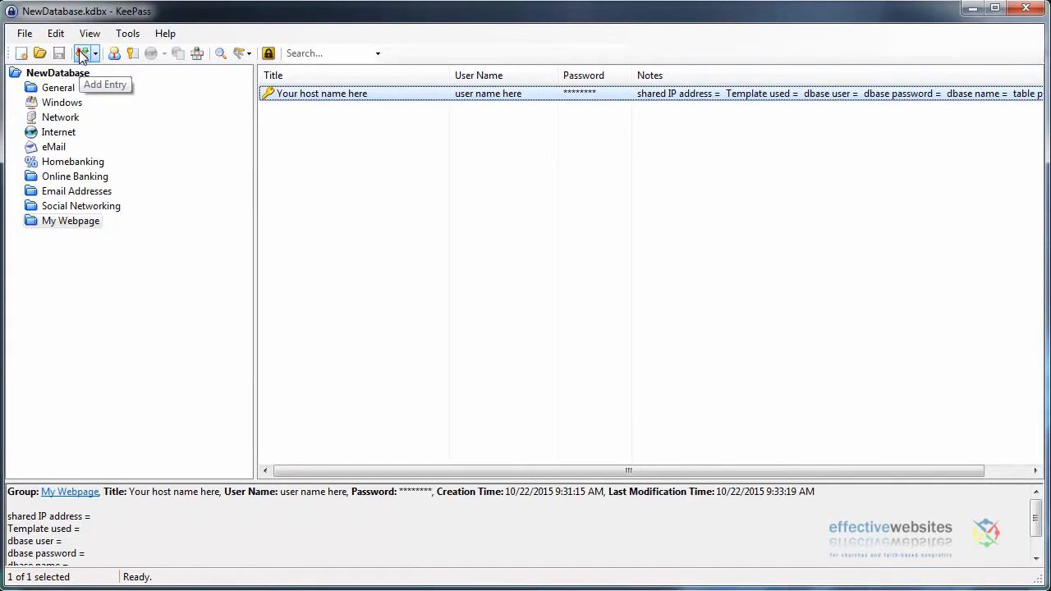
# - Start a new entry titled "Filezilla" with user name "your user name here", and briefly reveal its generated password
pyautogui.click(81, 55)
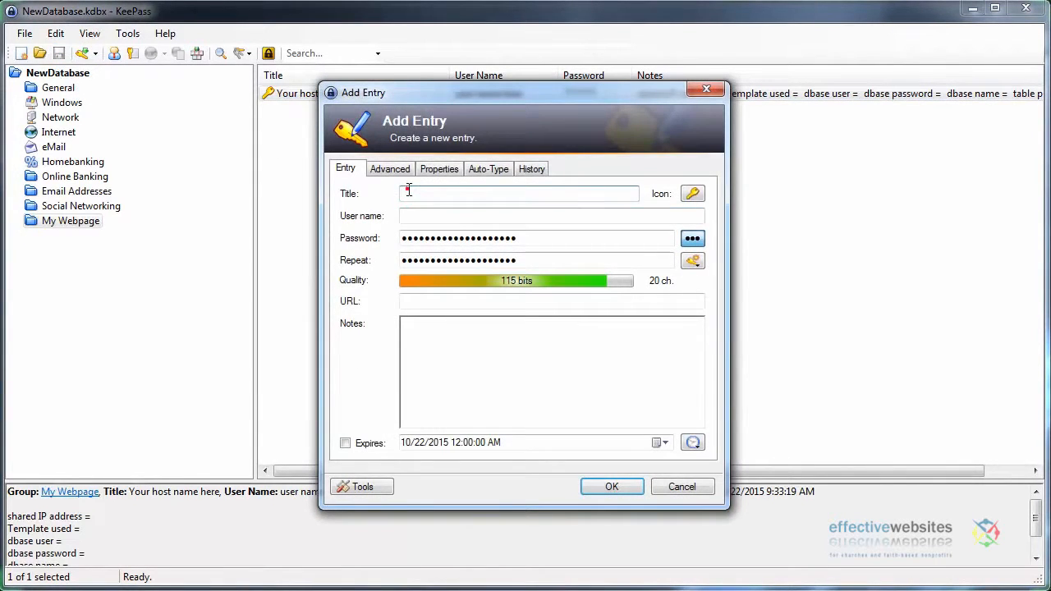
pyautogui.click(406, 193)
pyautogui.write('Filez')
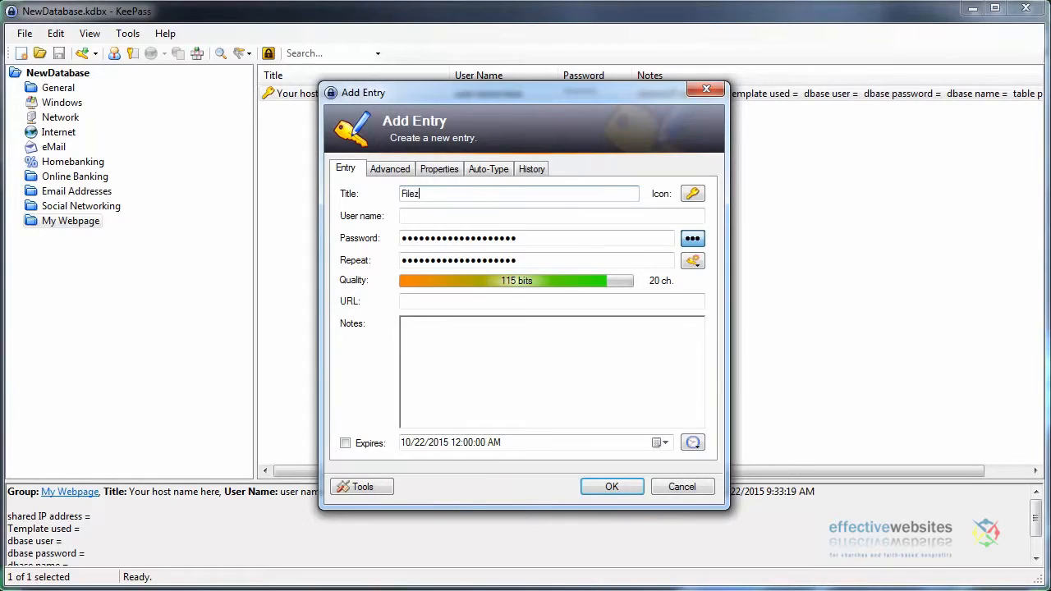
pyautogui.write('illa')
pyautogui.click(415, 220)
pyautogui.write('y')
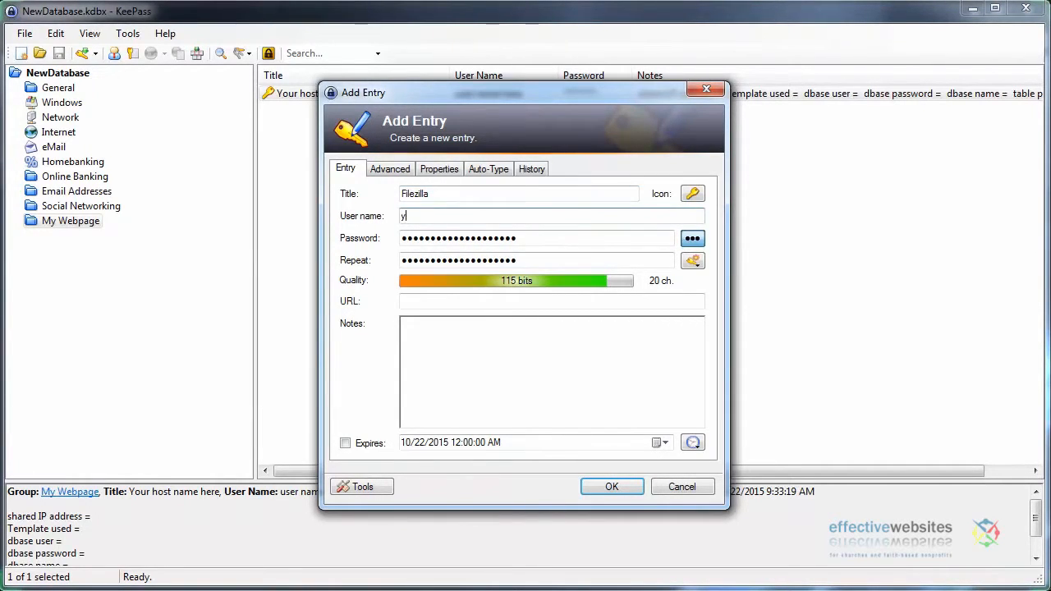
pyautogui.write('our user name here')
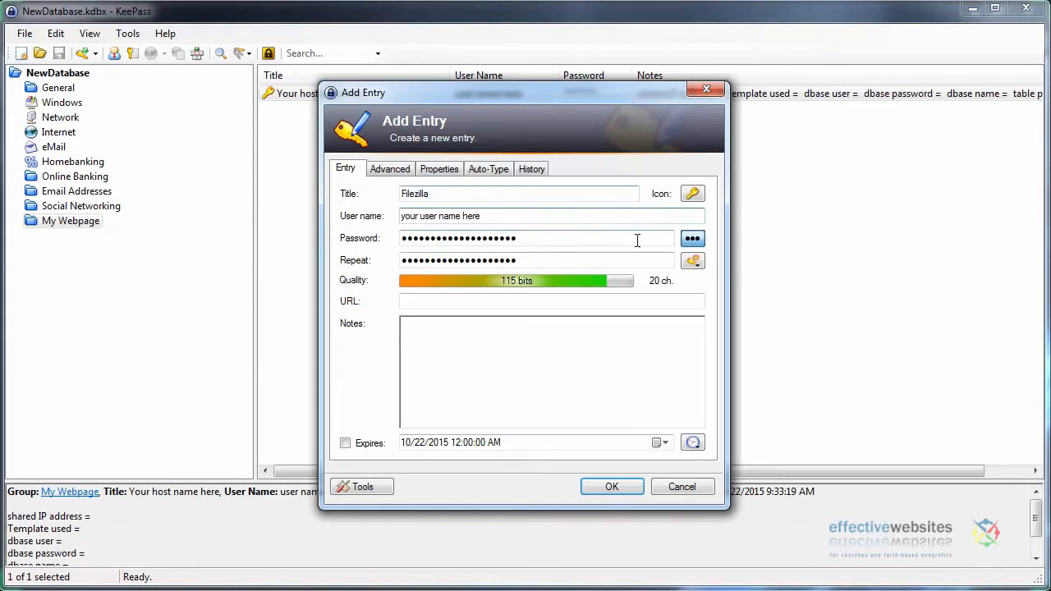
pyautogui.click(692, 239)
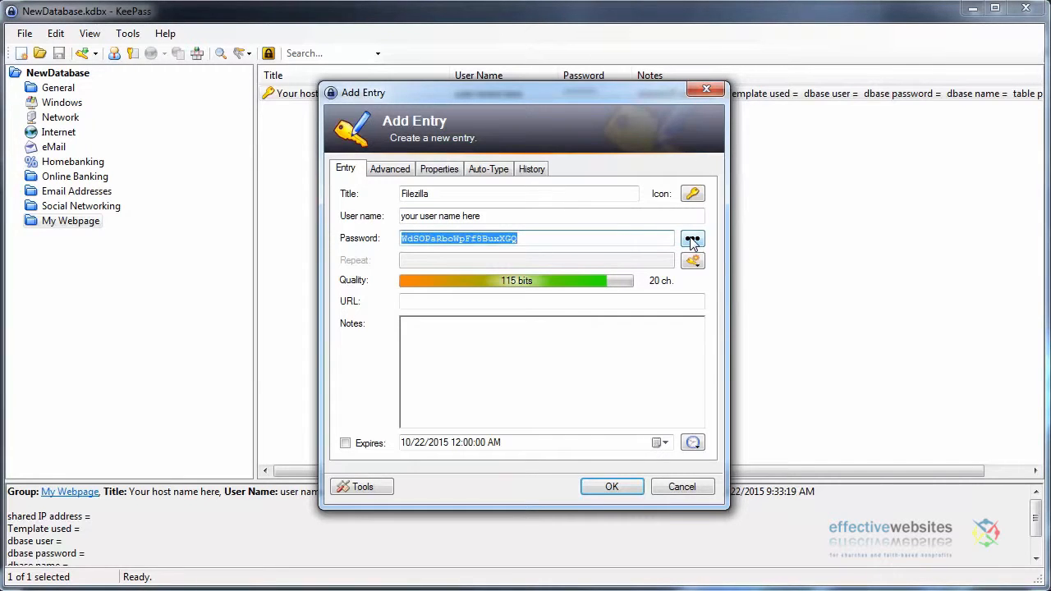
pyautogui.click(692, 239)
# - Paste the FTP connection notes, from Main domain name through Account, into the Filezilla entry, then save the entry and the database
pyautogui.click(430, 335)
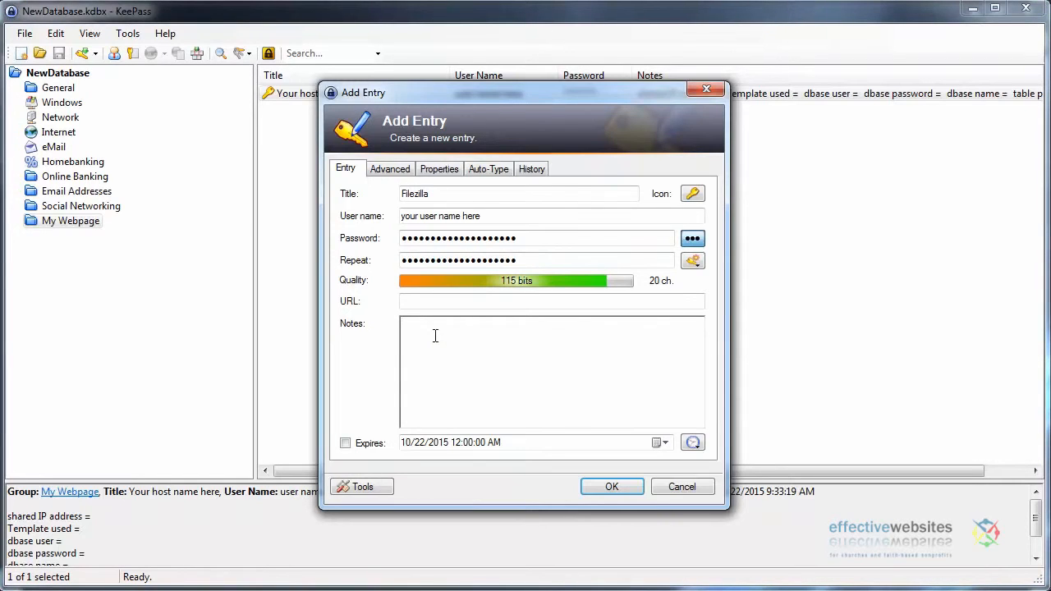
pyautogui.hotkey('ctrl', 'v')
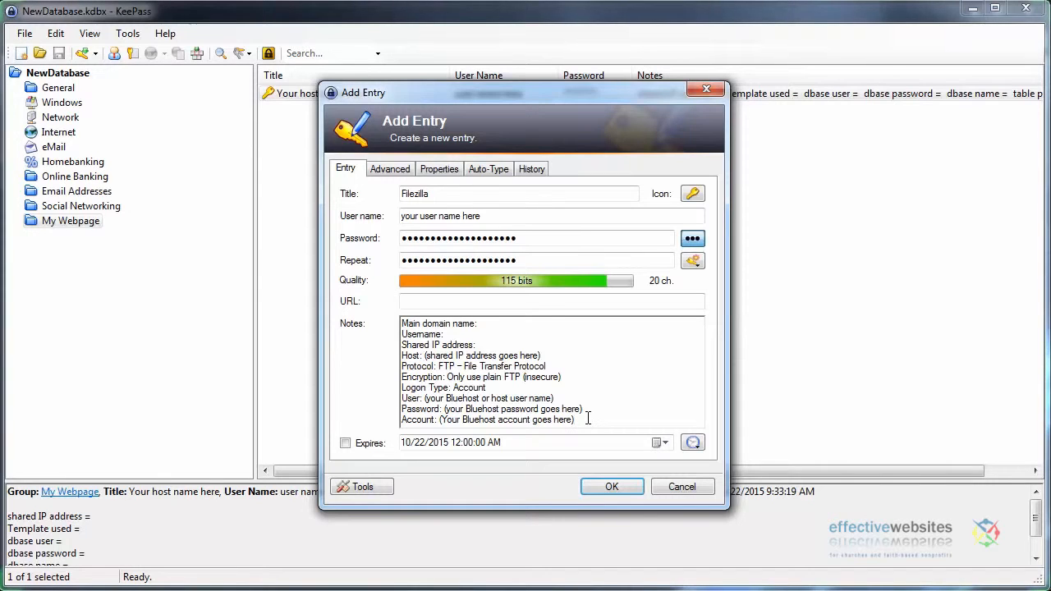
pyautogui.click(608, 486)
pyautogui.click(59, 53)
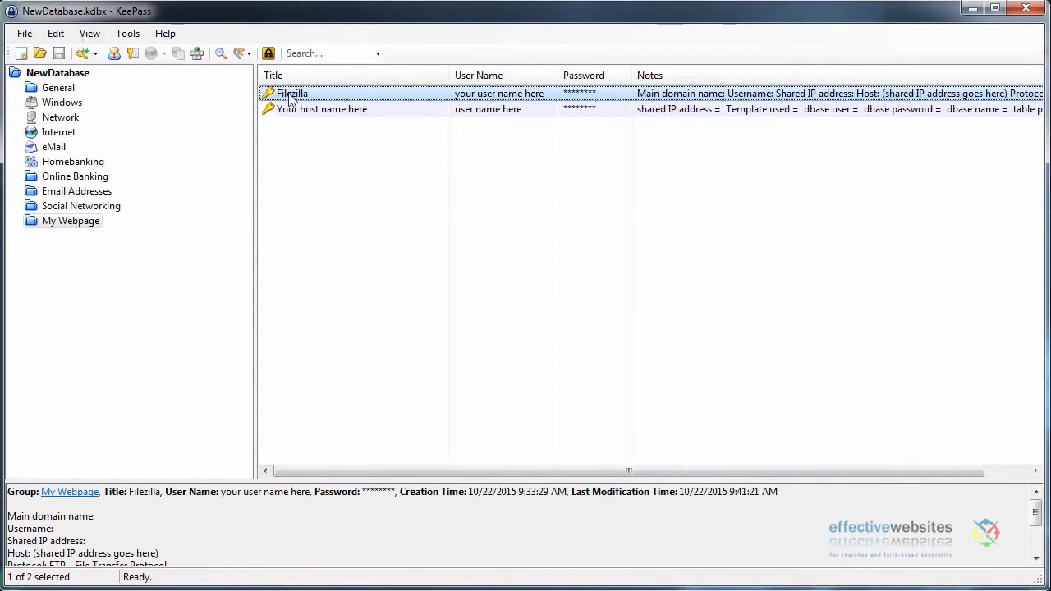
# - Start a new entry titled "Shape5" with user name "user name here", and briefly reveal its generated password
pyautogui.click(83, 55)
pyautogui.write('Shape5')
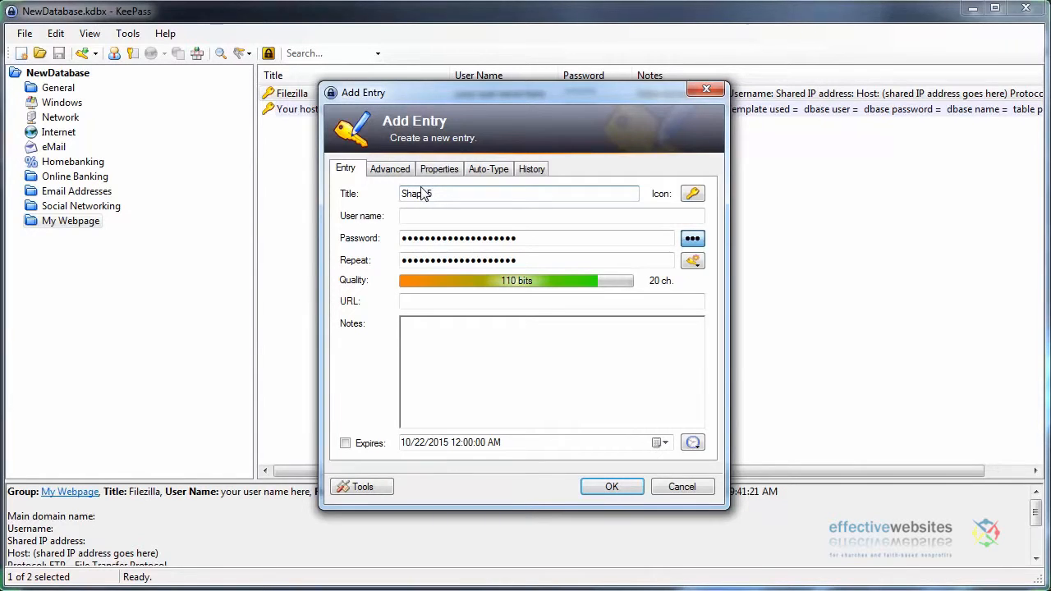
pyautogui.click(410, 216)
pyautogui.write('user')
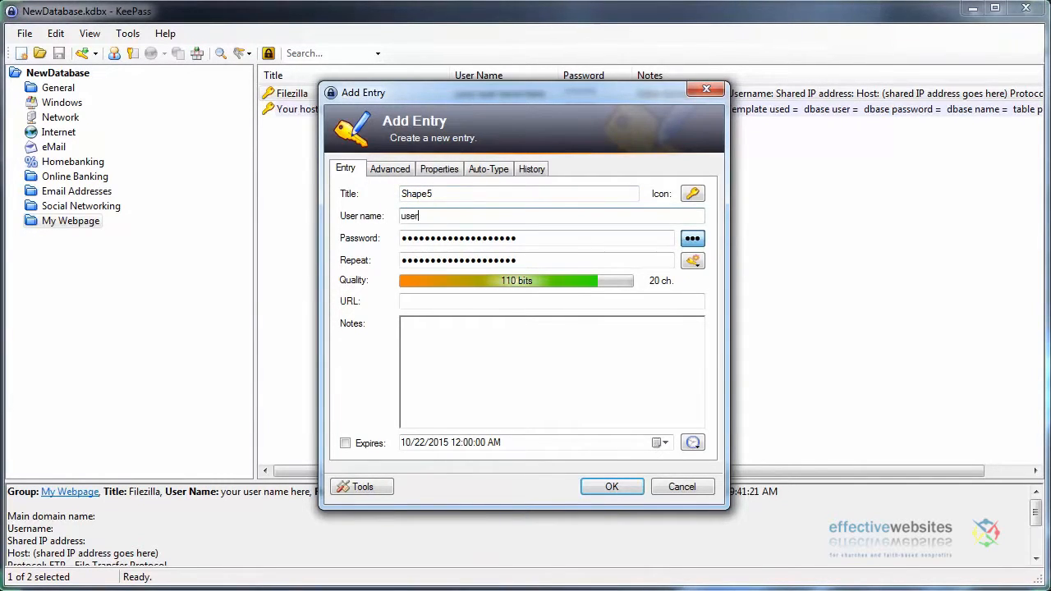
pyautogui.write(' name here')
pyautogui.click(692, 238)
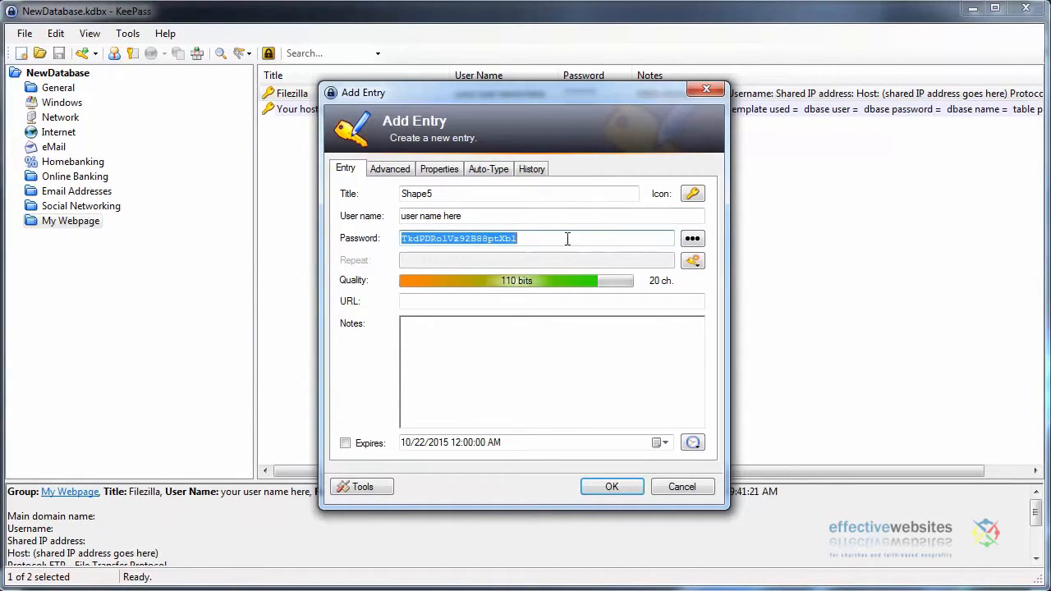
pyautogui.click(692, 238)
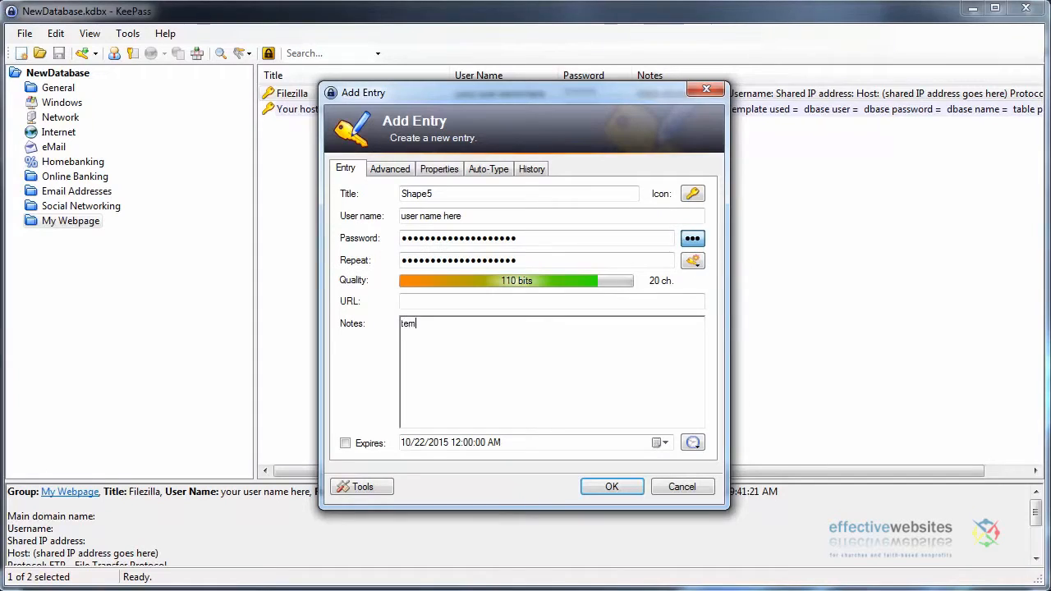
# - Enter "template used" as the Shape5 entry's notes, and save the entry and the database
pyautogui.write('plate used')
pyautogui.click(591, 486)
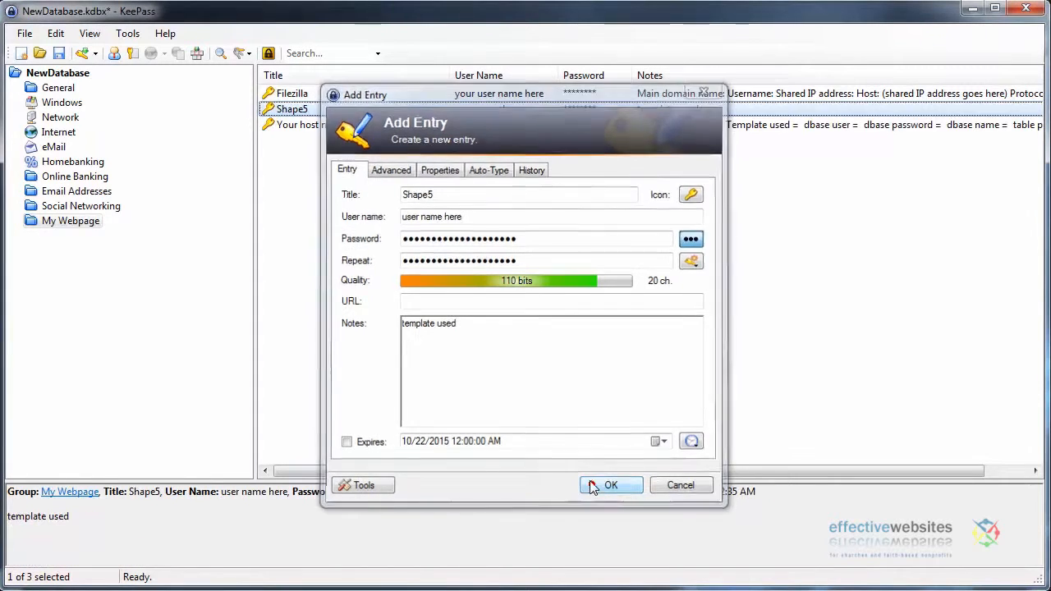
pyautogui.click(58, 53)
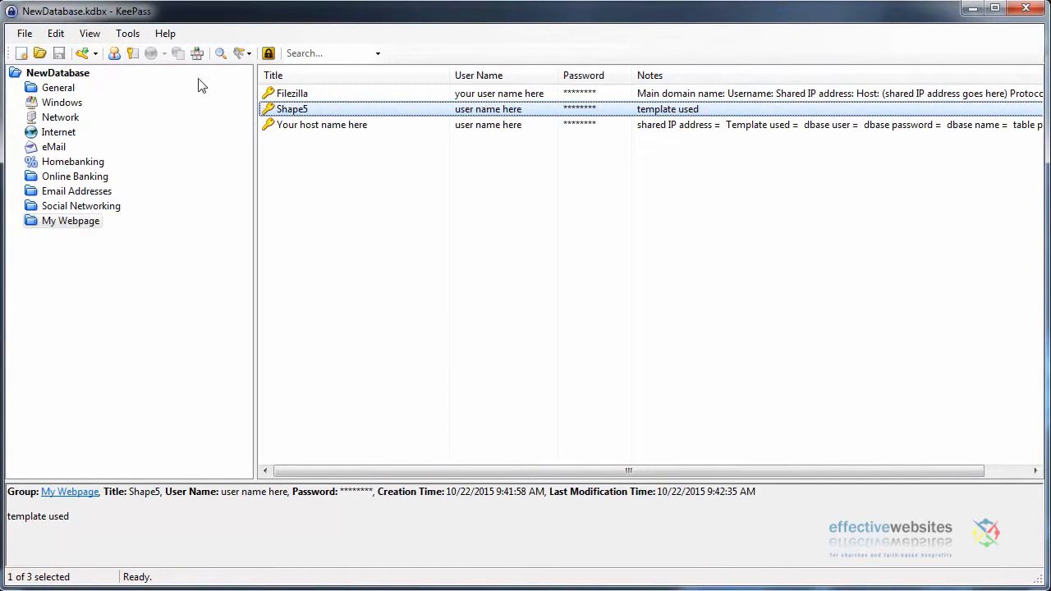
# - Look through the contents of the Social Networking, Email Addresses, Online Banking, Homebanking and eMail groups
pyautogui.click(56, 33)
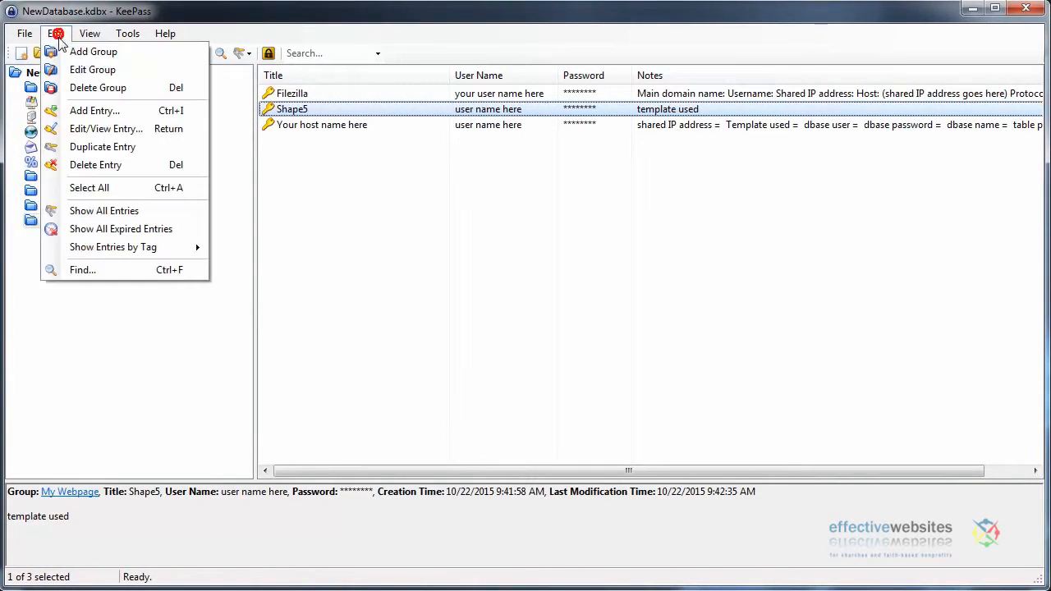
pyautogui.click(127, 367)
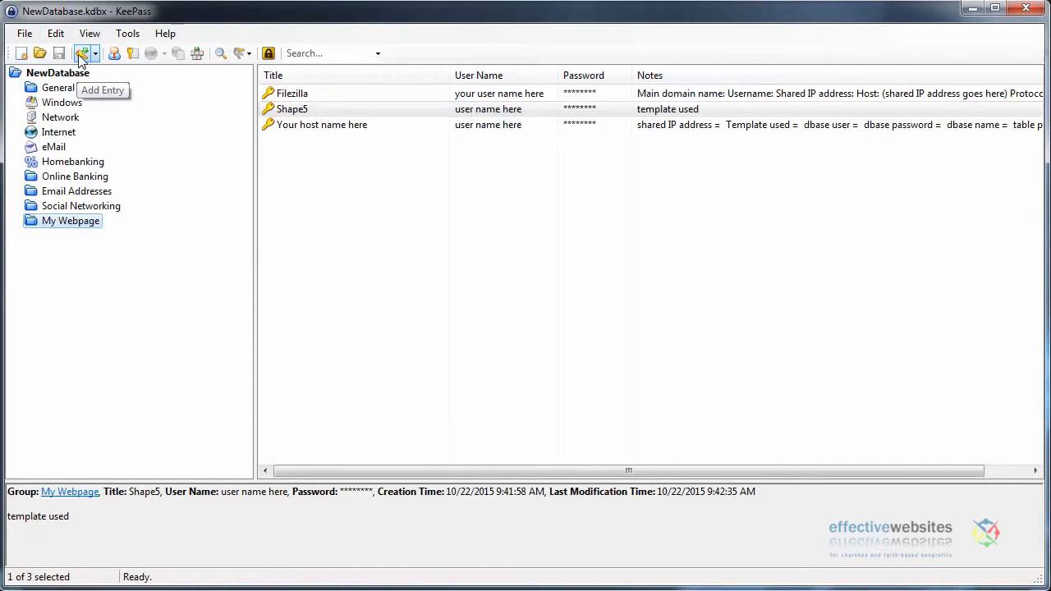
pyautogui.click(33, 206)
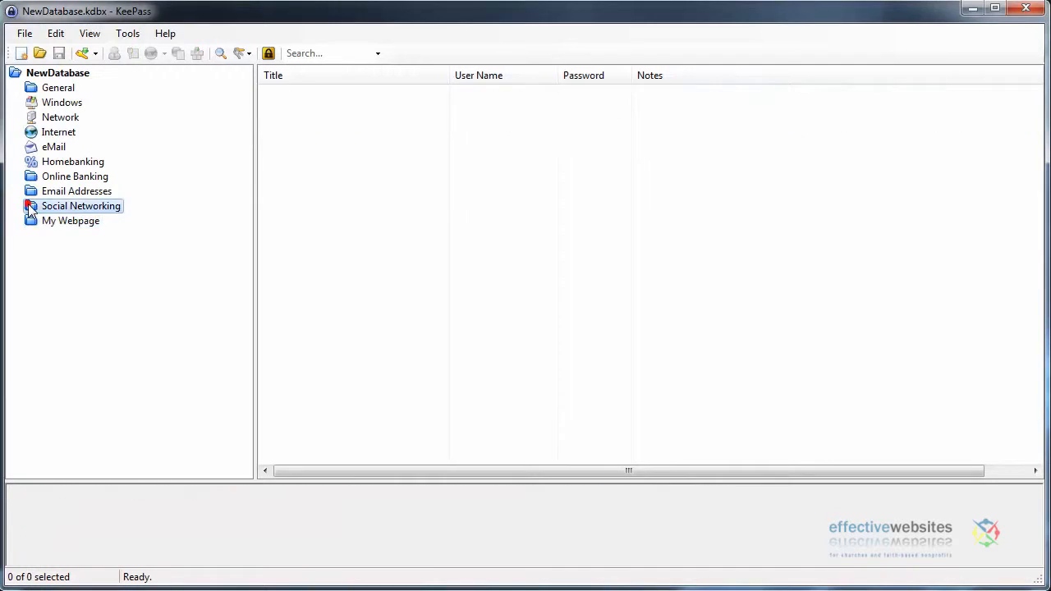
pyautogui.click(31, 191)
pyautogui.click(31, 176)
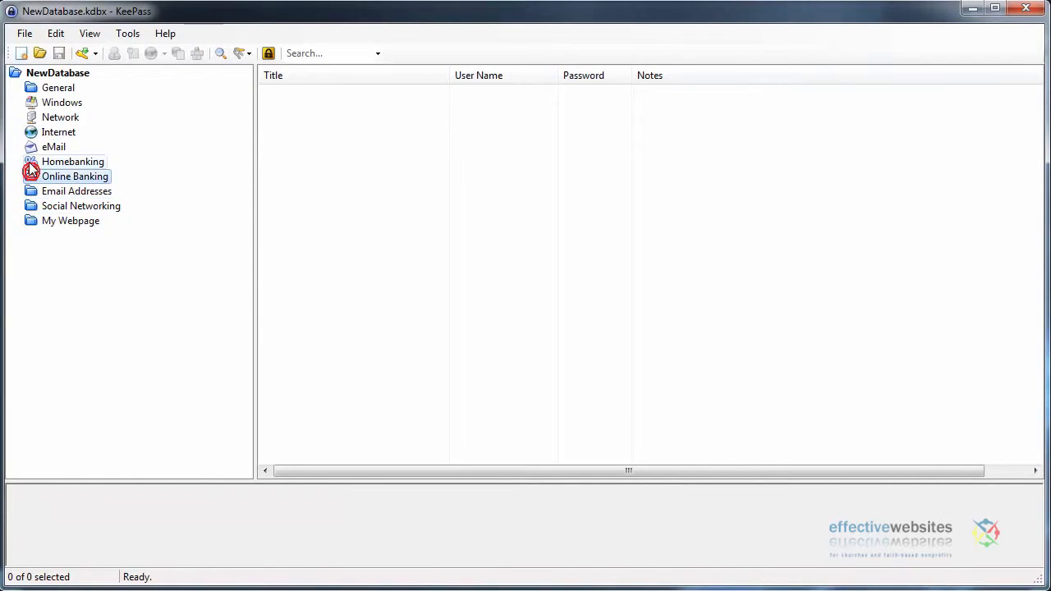
pyautogui.click(31, 162)
pyautogui.click(31, 147)
# - Delete the selected item from the database and confirm moving it to the Recycle Bin
pyautogui.press('Delete')
pyautogui.click(672, 313)
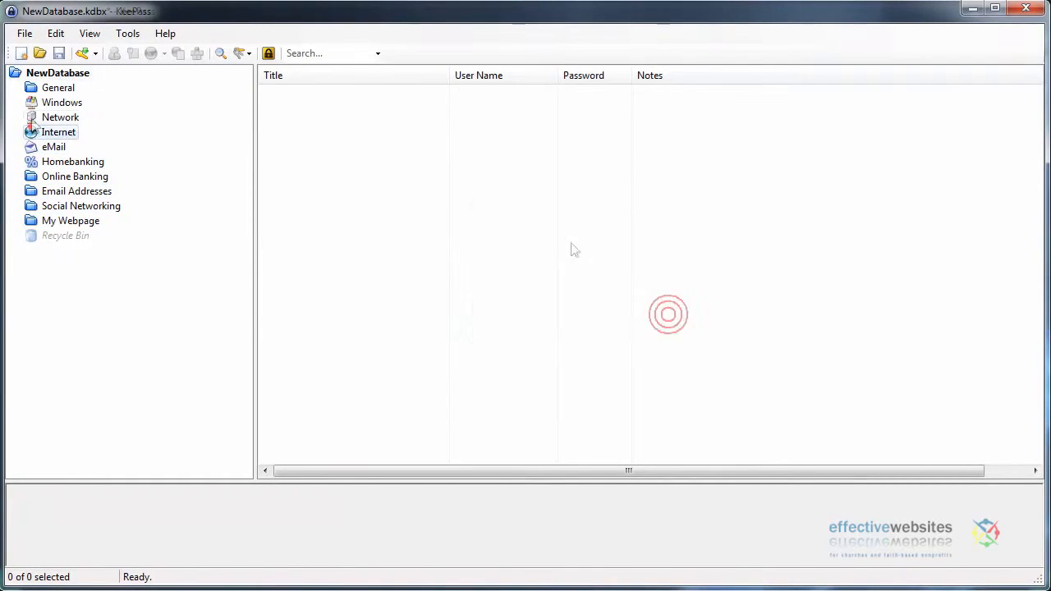
# - Search the database for "filezilla"
pyautogui.click(324, 52)
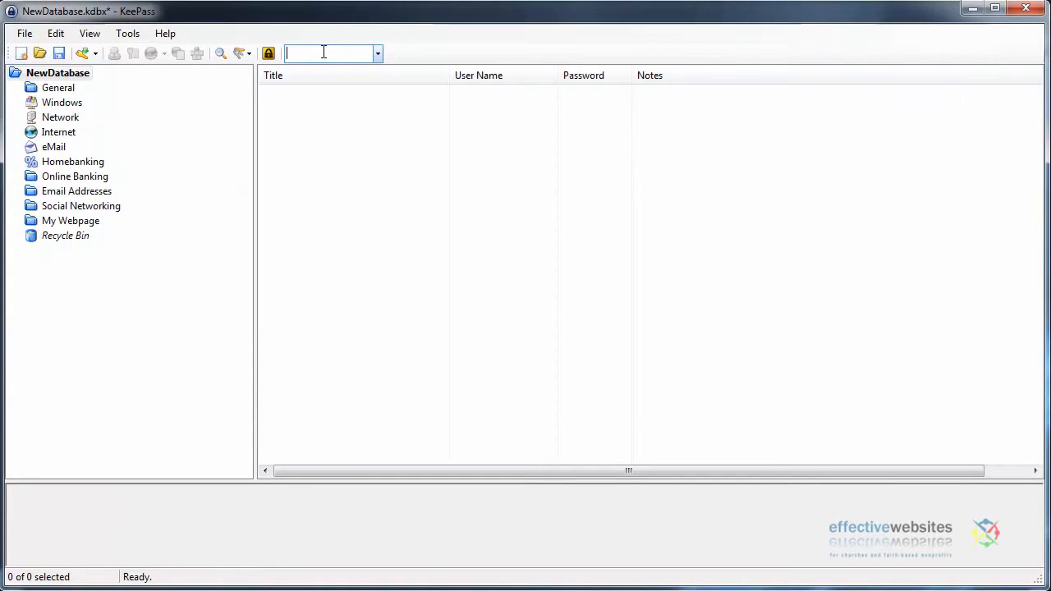
pyautogui.write('ezilla')
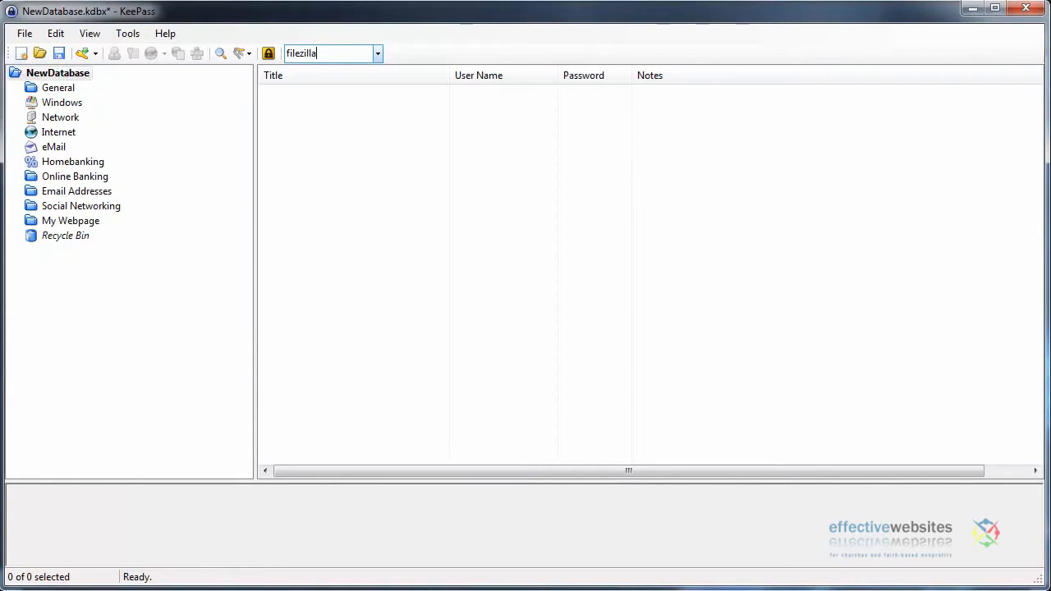
pyautogui.press('Return')
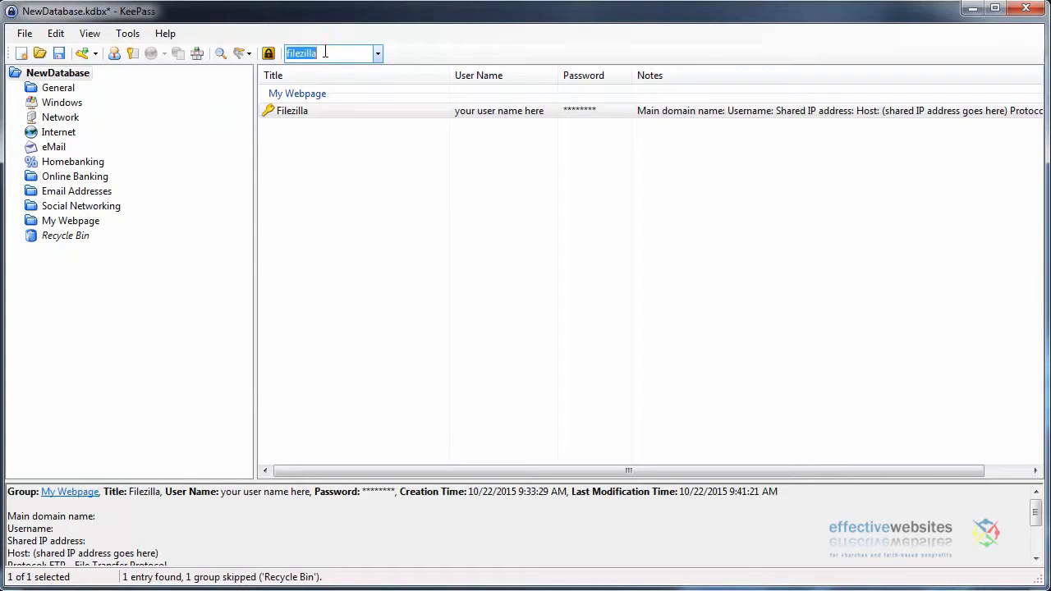
# - Open the found Filezilla entry to view its details, close it with its contents kept, and save the database
pyautogui.doubleClick(315, 113)
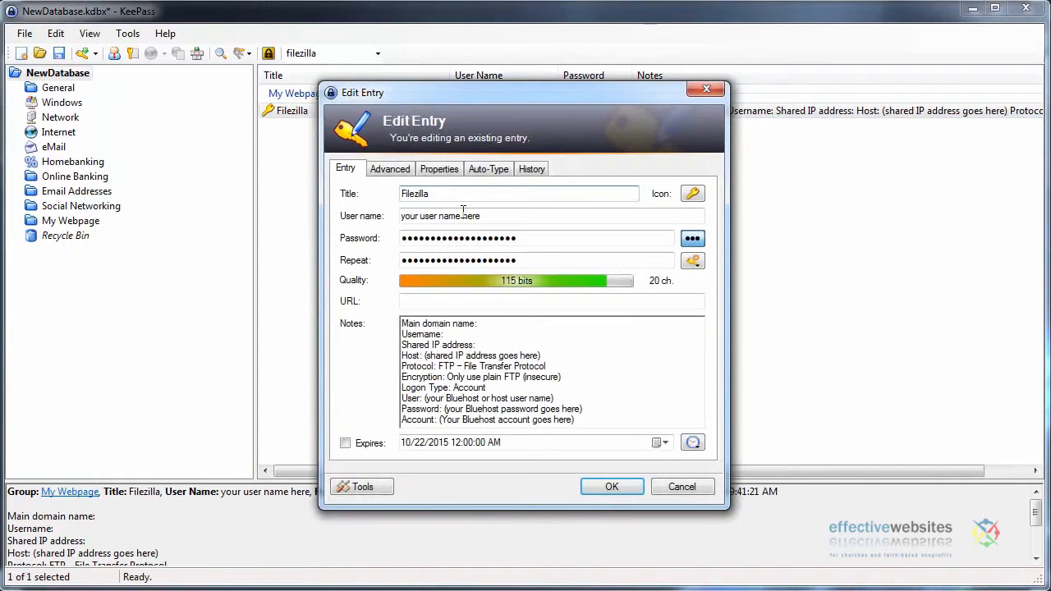
pyautogui.click(612, 487)
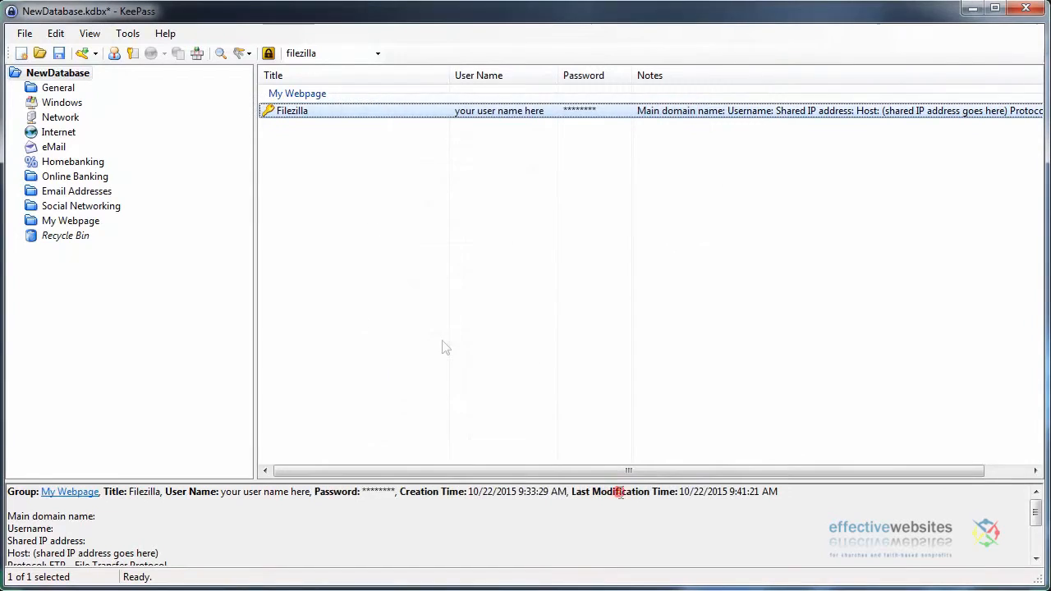
pyautogui.click(58, 53)
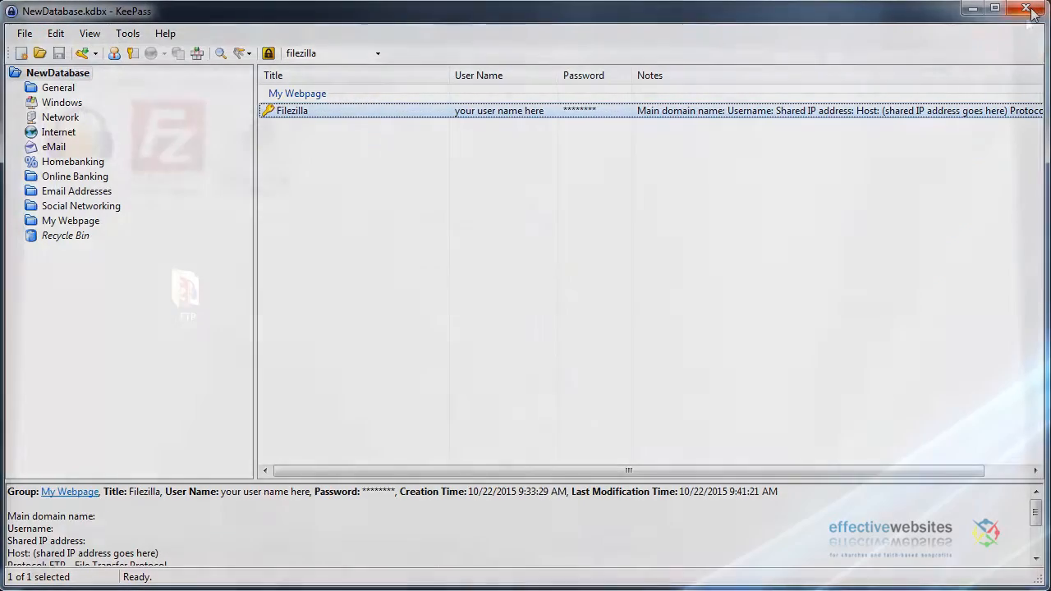